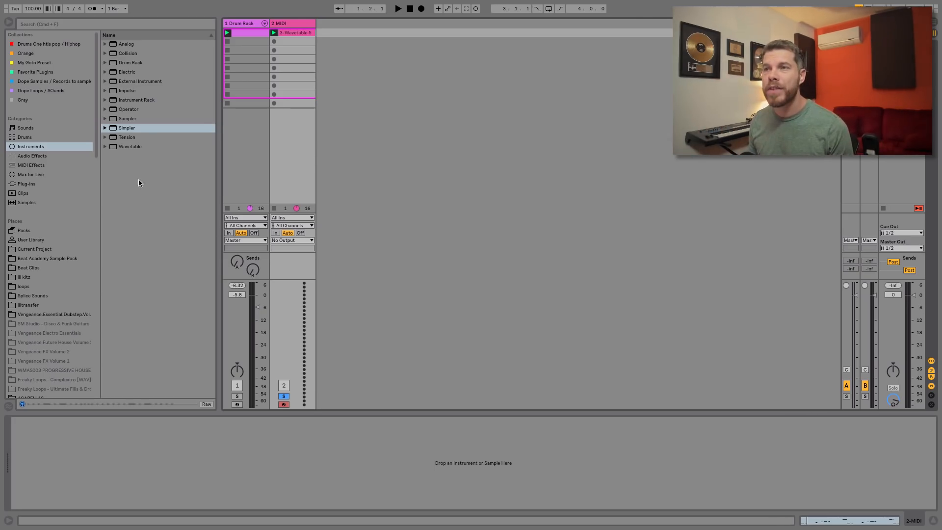
# - Load the Wavetable instrument onto the second track and set oscillator 1's wavetable position to 25%
pyautogui.click(132, 146)
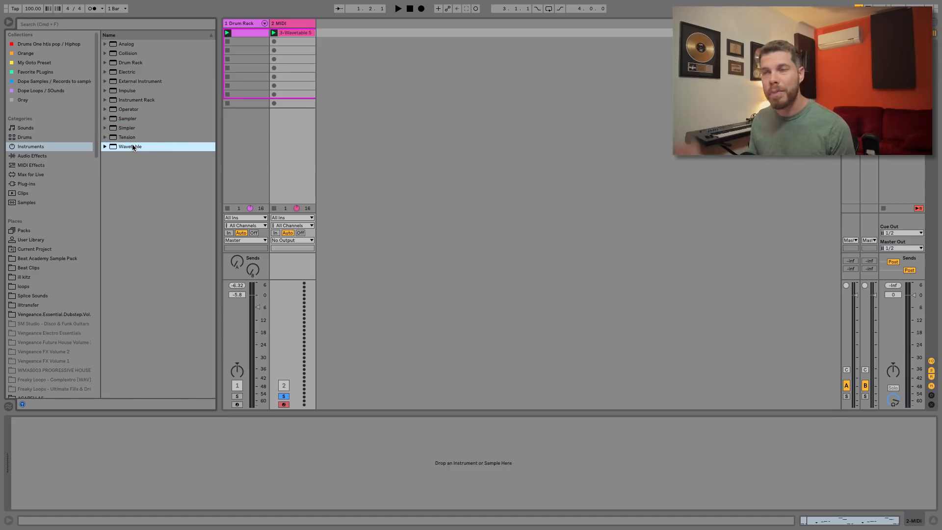
pyautogui.moveTo(132, 147); pyautogui.dragTo(305, 57)
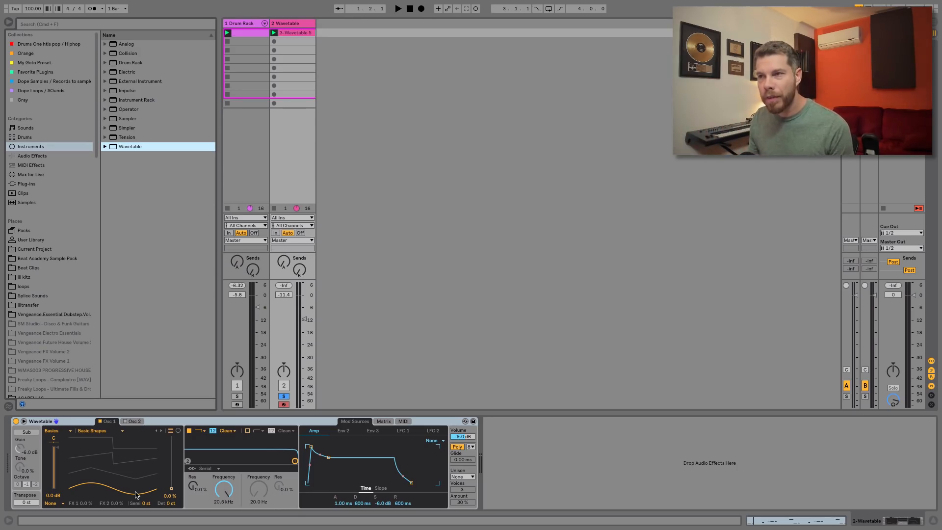
pyautogui.moveTo(136, 494); pyautogui.dragTo(136, 478)
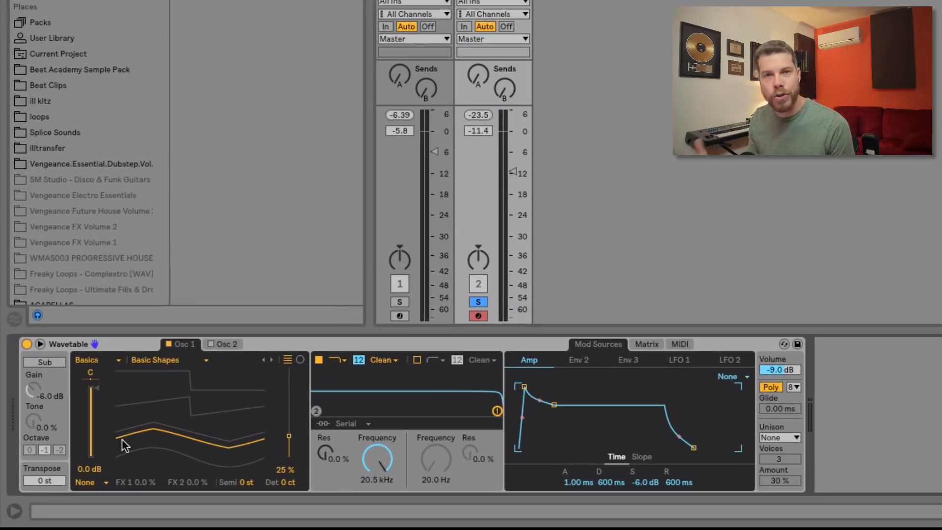
# - Start playback, shorten the amp envelope's release to 132 ms and switch the instrument to mono
pyautogui.press('space')
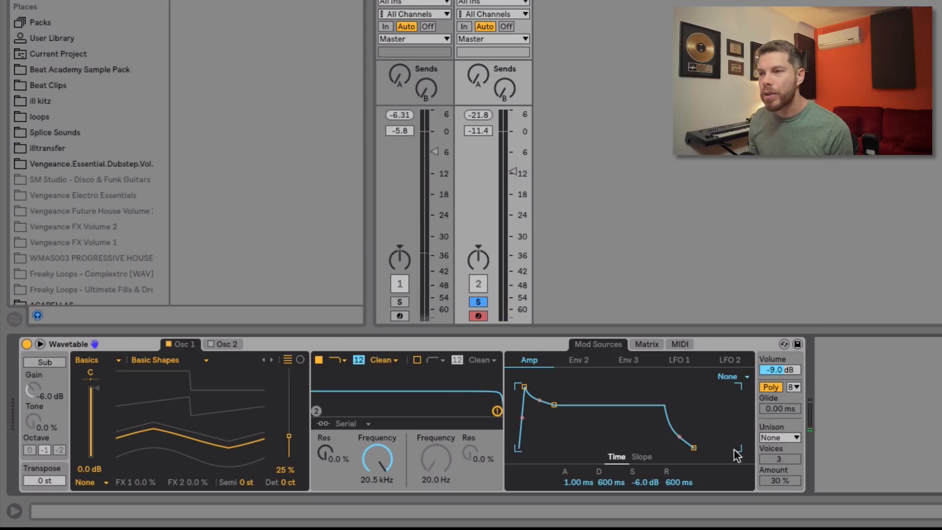
pyautogui.moveTo(694, 448); pyautogui.dragTo(684, 447)
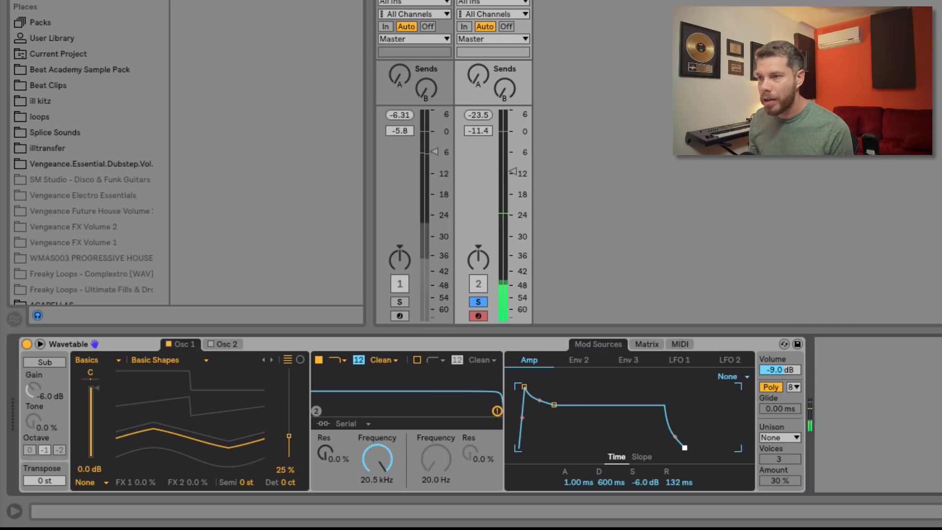
pyautogui.click(772, 388)
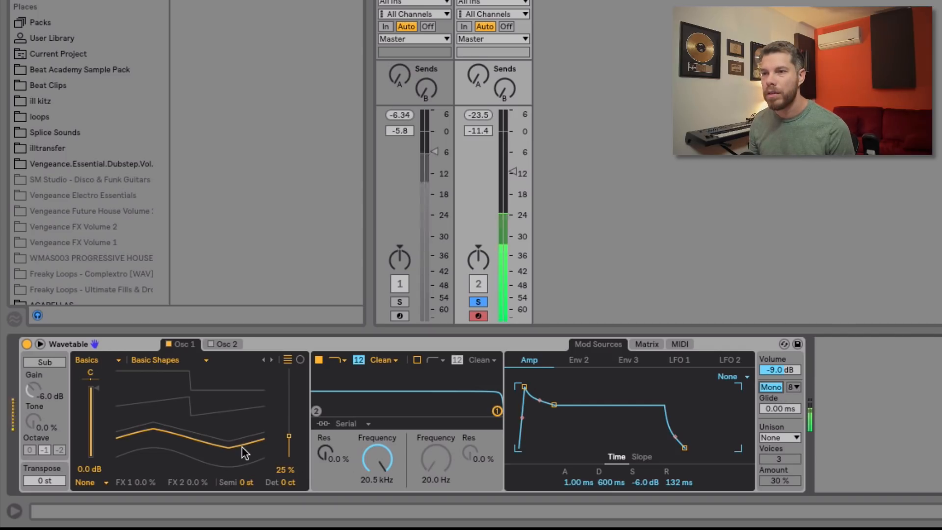
pyautogui.moveTo(242, 445); pyautogui.dragTo(242, 445)
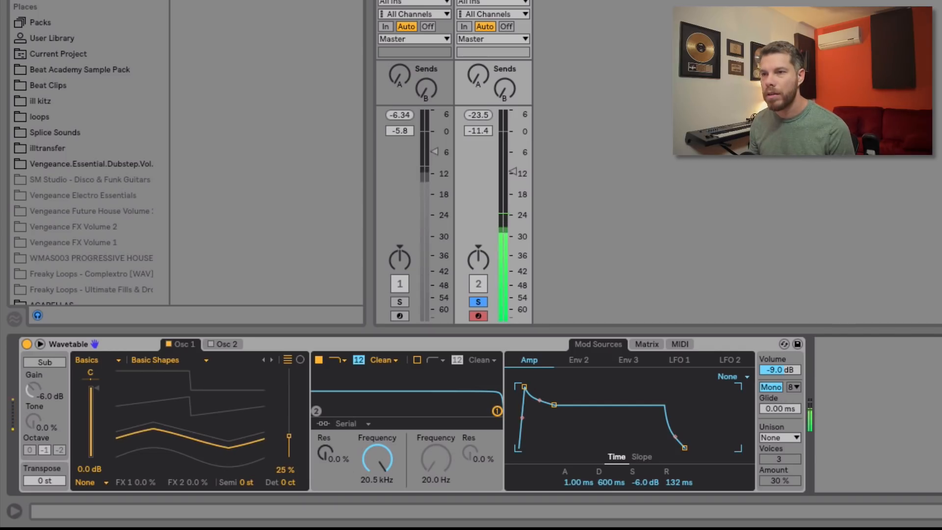
# - Enable oscillator 2 with its wavetable position at 47% and its level at -5.5 dB
pyautogui.click(228, 344)
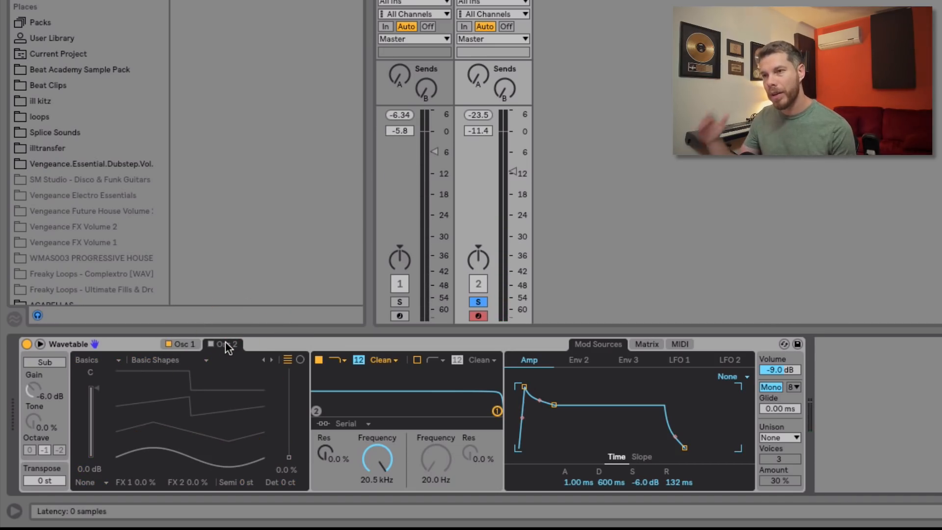
pyautogui.click(215, 345)
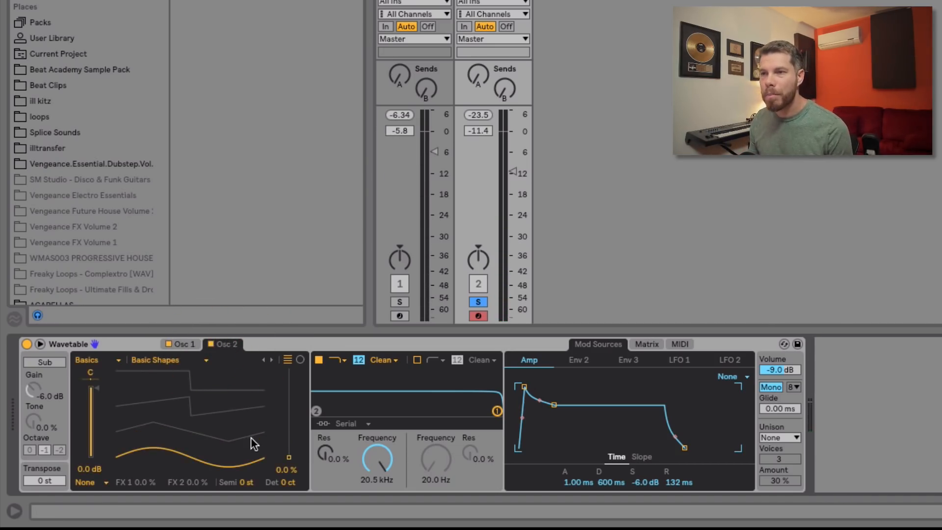
pyautogui.moveTo(289, 461)
pyautogui.mouseDown()
pyautogui.moveTo(289, 368)
pyautogui.moveTo(289, 457)
pyautogui.mouseUp()
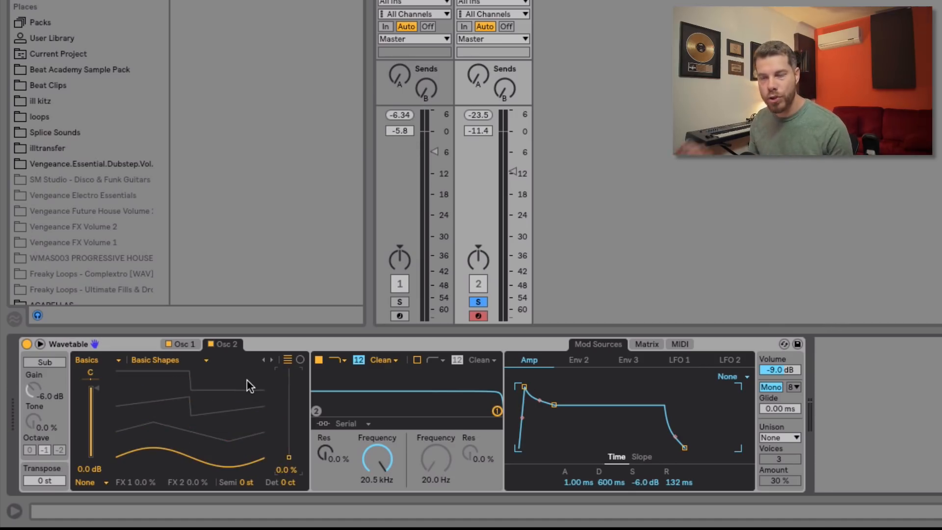
pyautogui.moveTo(289, 457); pyautogui.dragTo(288, 414)
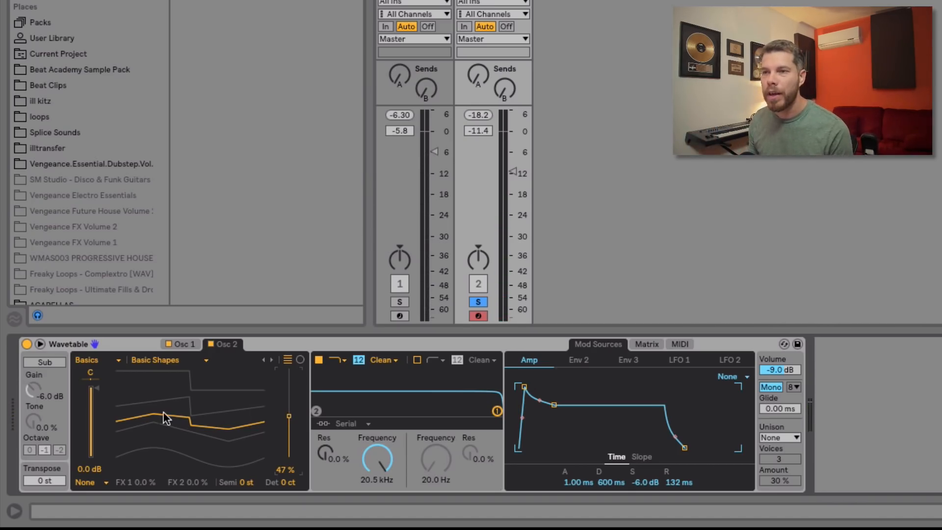
pyautogui.moveTo(90, 390); pyautogui.dragTo(91, 424)
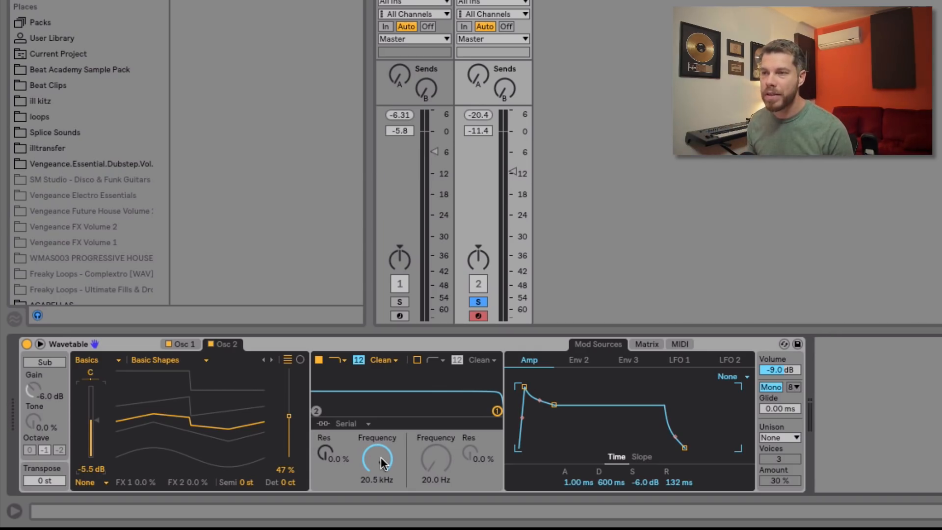
# - Set the first filter to 251 Hz with 26% resonance, using the MS2 circuit and 6.75 dB drive
pyautogui.moveTo(382, 462); pyautogui.dragTo(382, 499)
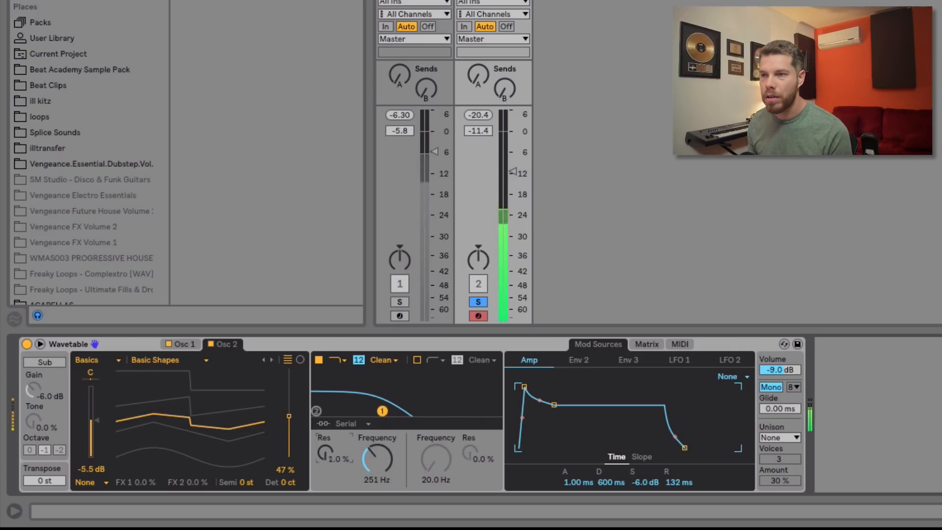
pyautogui.moveTo(327, 454)
pyautogui.mouseDown()
pyautogui.moveTo(327, 464)
pyautogui.moveTo(328, 427)
pyautogui.moveTo(327, 438)
pyautogui.mouseUp()
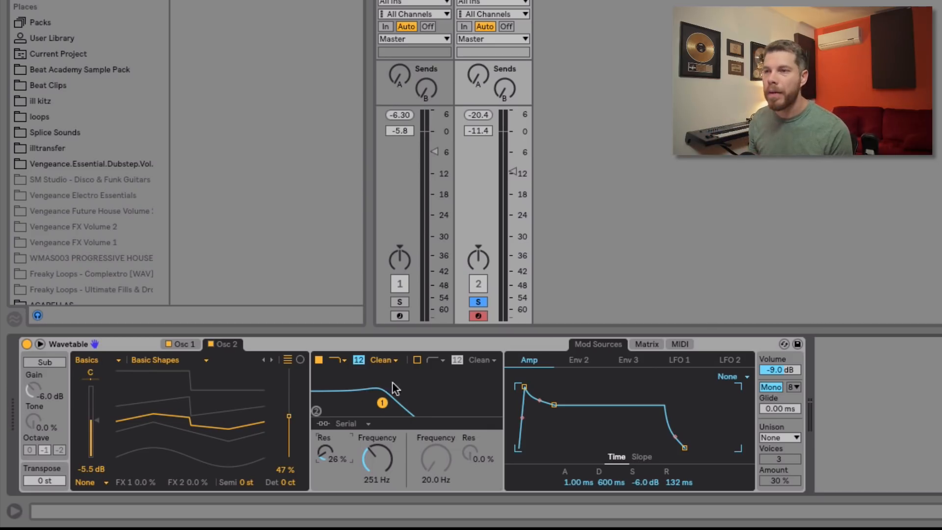
pyautogui.click(387, 360)
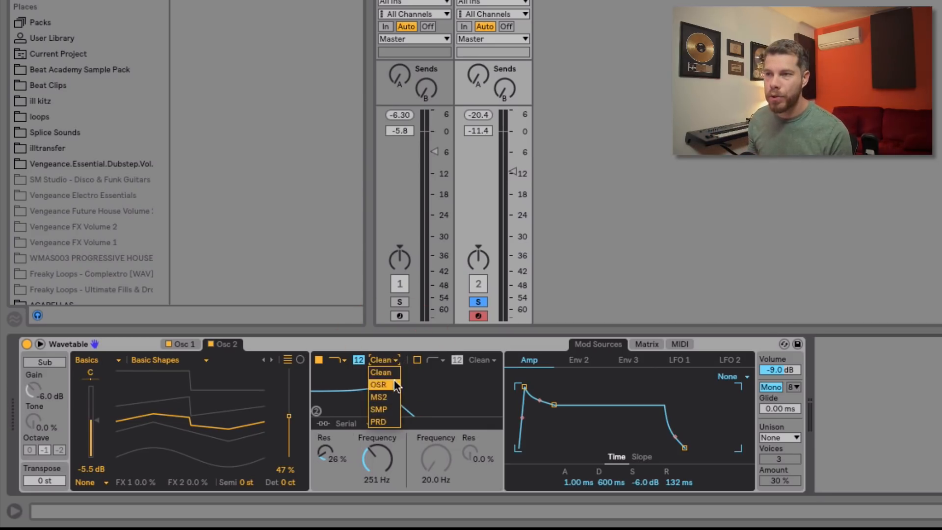
pyautogui.click(391, 397)
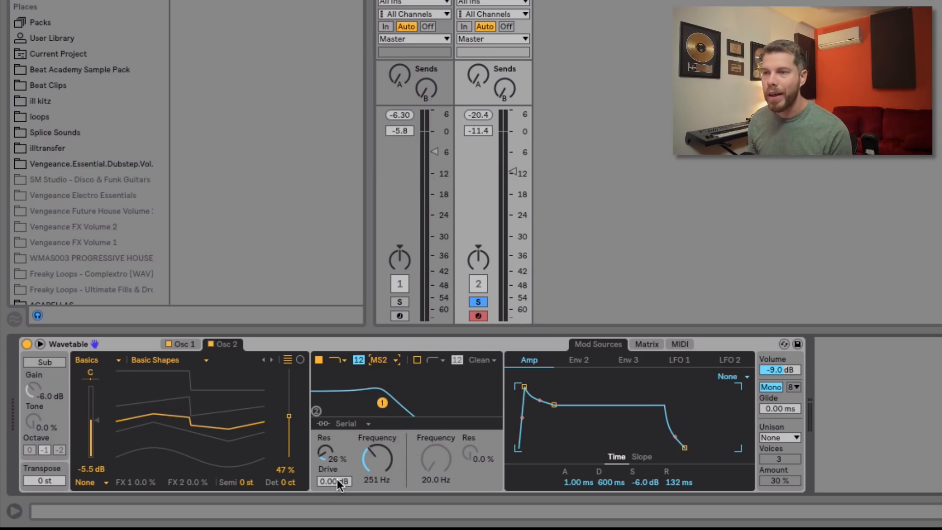
pyautogui.moveTo(336, 478); pyautogui.dragTo(336, 448)
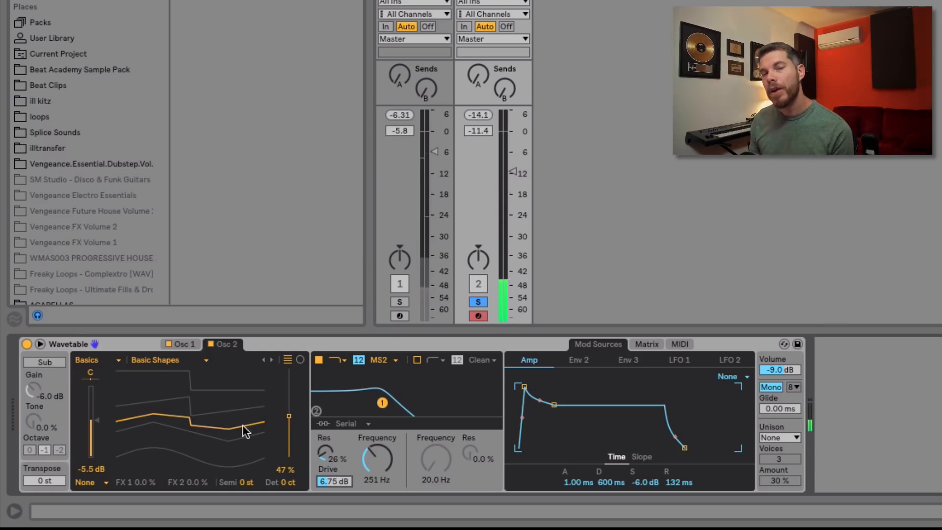
# - Enable the sub oscillator at -8.9 dB gain and 37% tone, and set the first filter to 181 Hz with 22% resonance
pyautogui.click(37, 363)
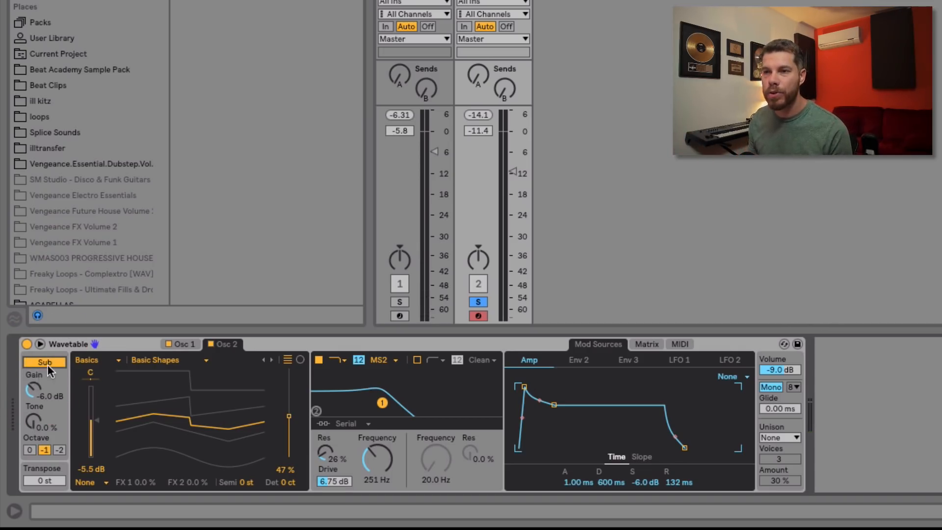
pyautogui.moveTo(39, 385); pyautogui.dragTo(39, 390)
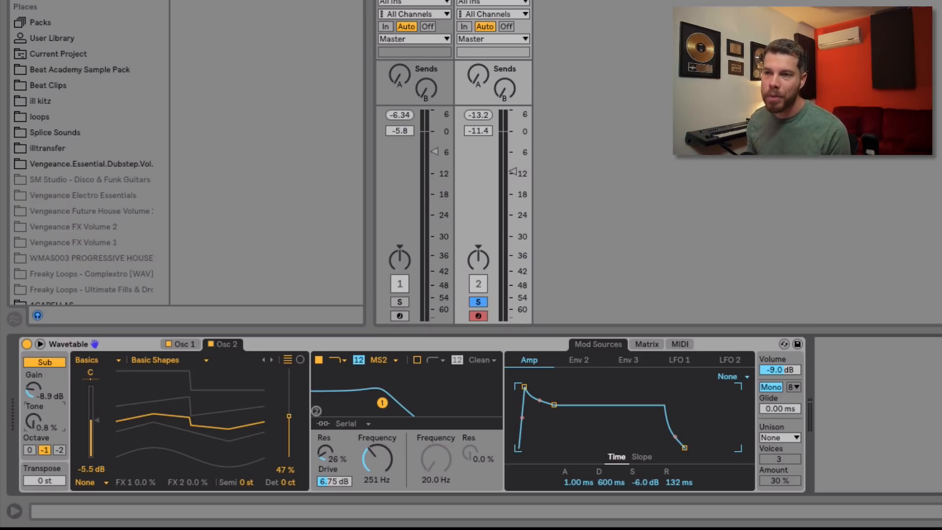
pyautogui.moveTo(35, 425); pyautogui.dragTo(34, 417)
pyautogui.moveTo(374, 471); pyautogui.dragTo(375, 480)
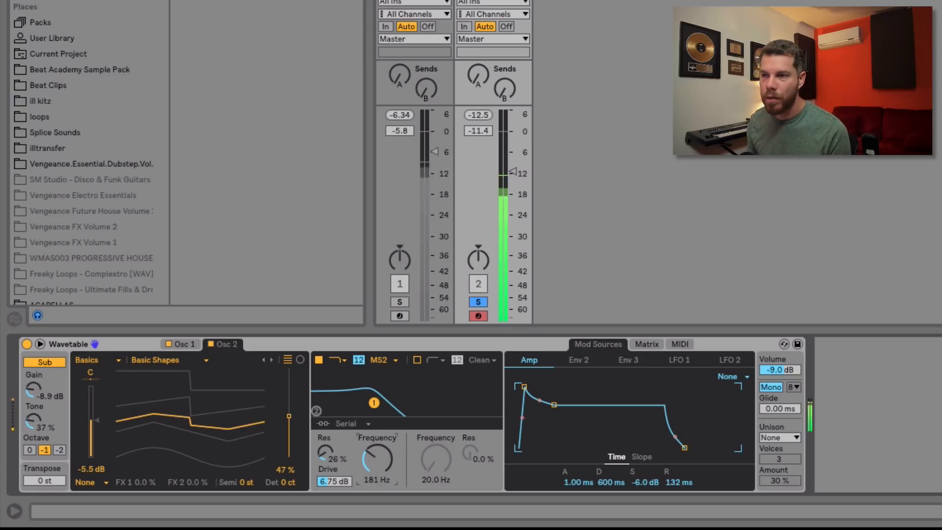
pyautogui.click(326, 453)
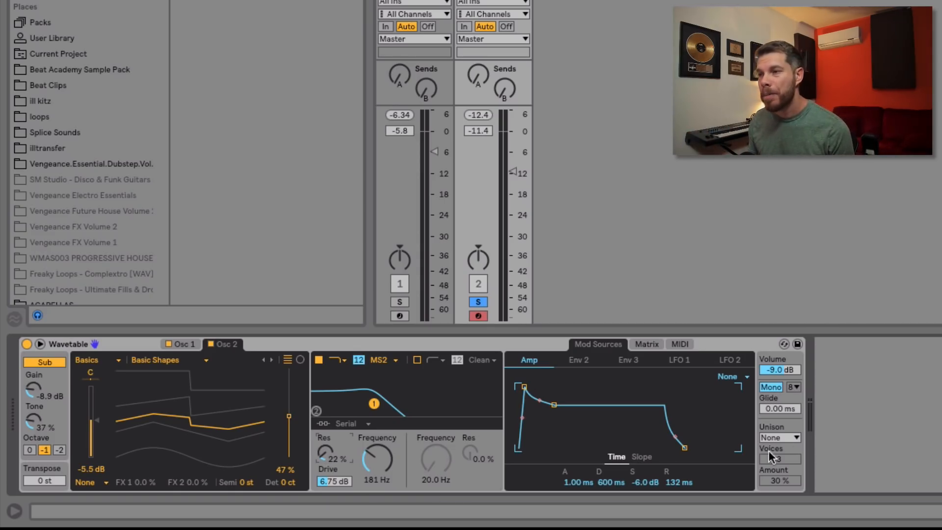
# - Set the unison mode to Classic and lower the Wavetable track's volume to -12.3 dB
pyautogui.click(784, 434)
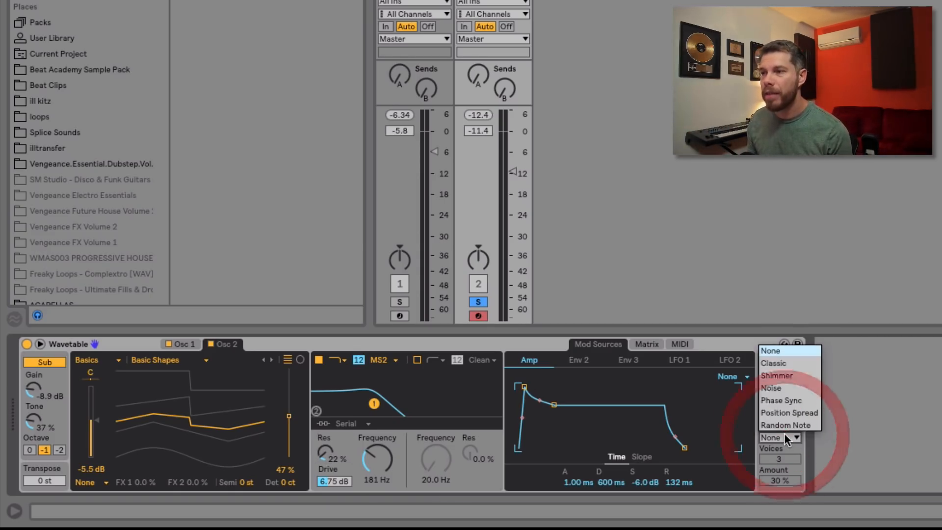
pyautogui.click(799, 356)
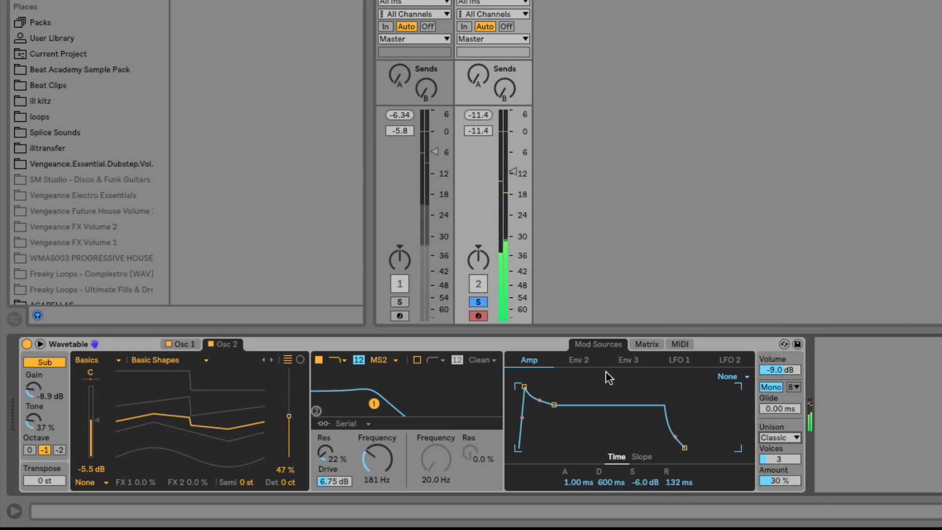
pyautogui.click(508, 171)
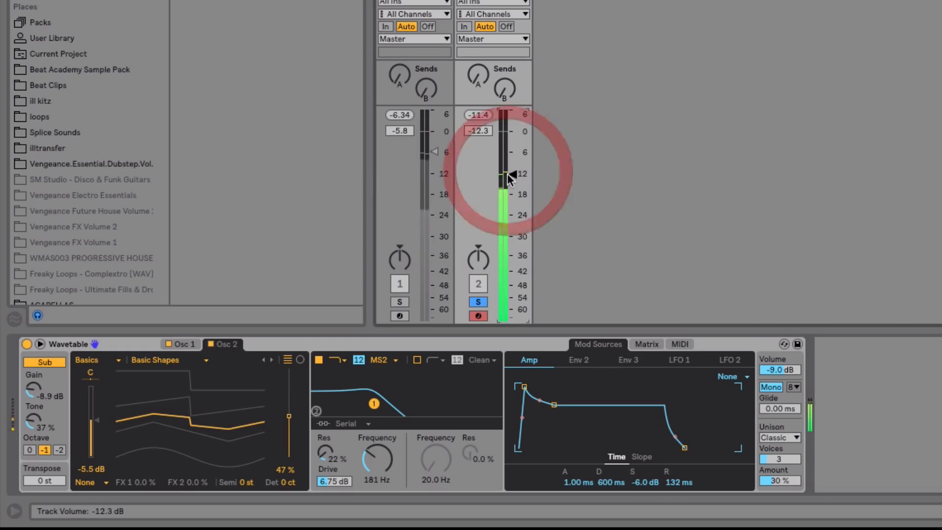
# - Adjust the first filter to 191 Hz with 24% resonance and shorten the amp release to 36.5 ms
pyautogui.moveTo(387, 457)
pyautogui.mouseDown()
pyautogui.moveTo(387, 471)
pyautogui.moveTo(387, 439)
pyautogui.mouseUp()
pyautogui.moveTo(325, 453); pyautogui.dragTo(324, 451)
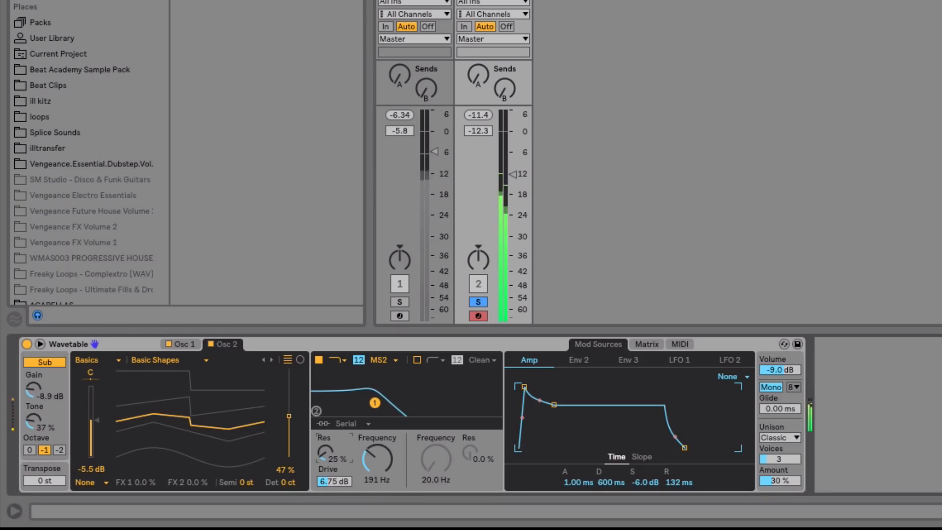
pyautogui.moveTo(684, 448); pyautogui.dragTo(678, 447)
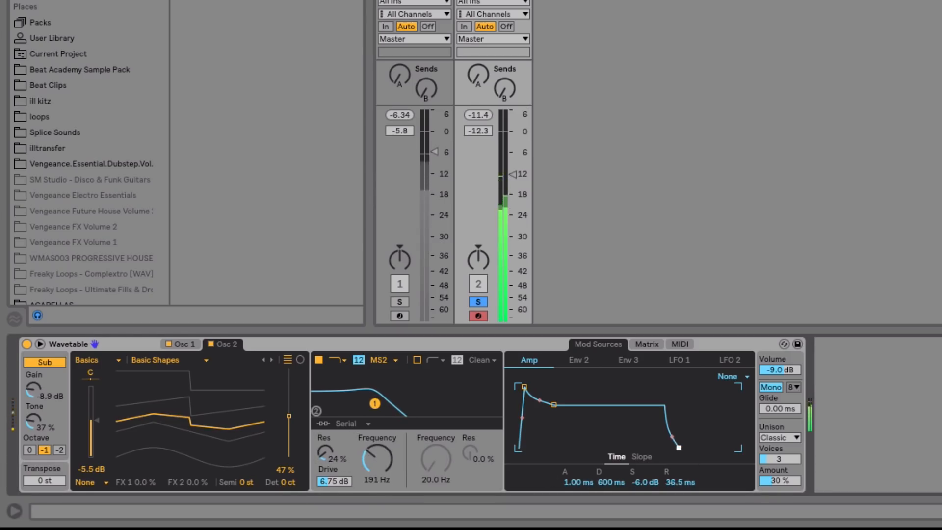
# - Lower oscillator 1's level to -5.1 dB
pyautogui.click(185, 343)
pyautogui.moveTo(92, 386); pyautogui.dragTo(92, 392)
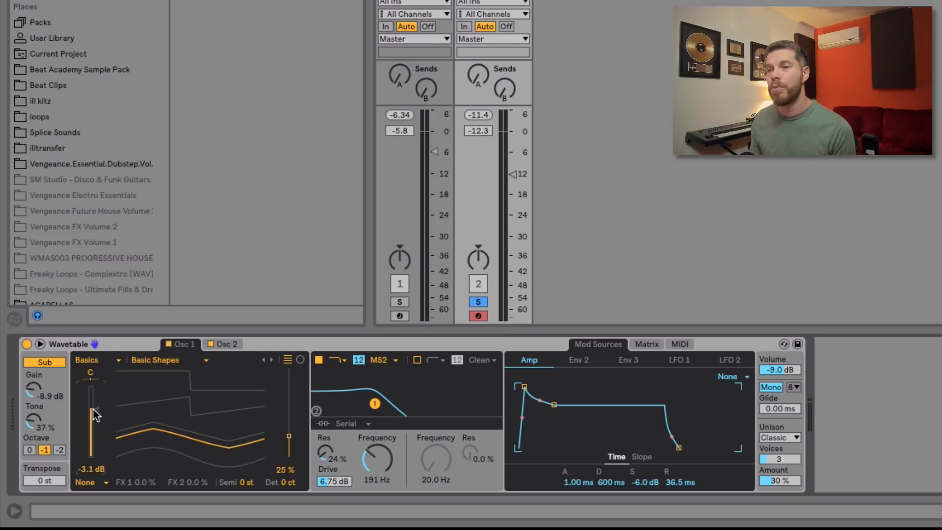
pyautogui.moveTo(96, 410); pyautogui.dragTo(96, 418)
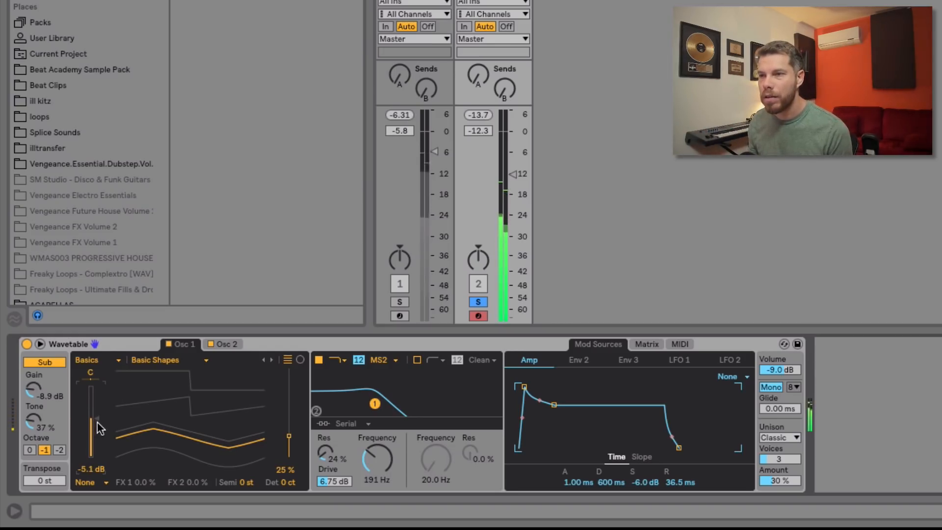
# - Fine-tune the first filter's frequency to 251 Hz and raise the Wavetable track's volume to -11.9 dB
pyautogui.moveTo(387, 446); pyautogui.dragTo(383, 455)
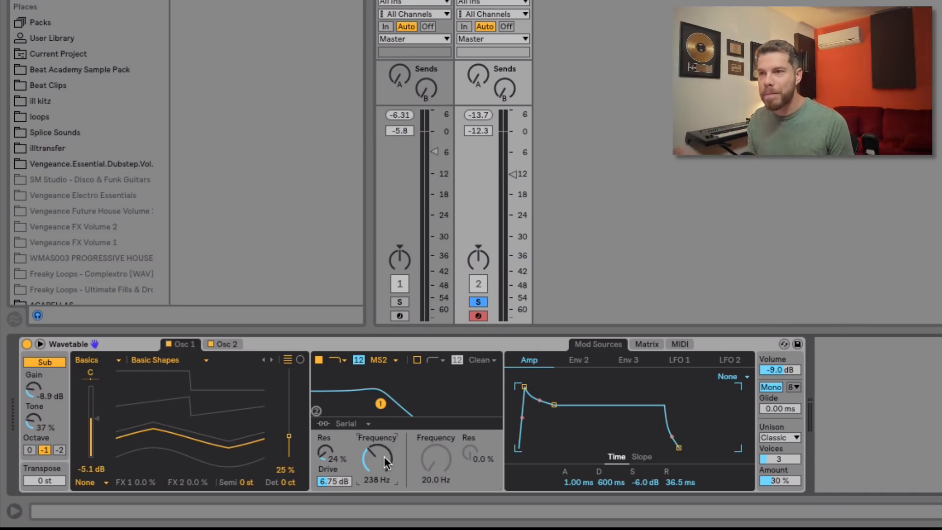
pyautogui.moveTo(376, 456); pyautogui.dragTo(377, 445)
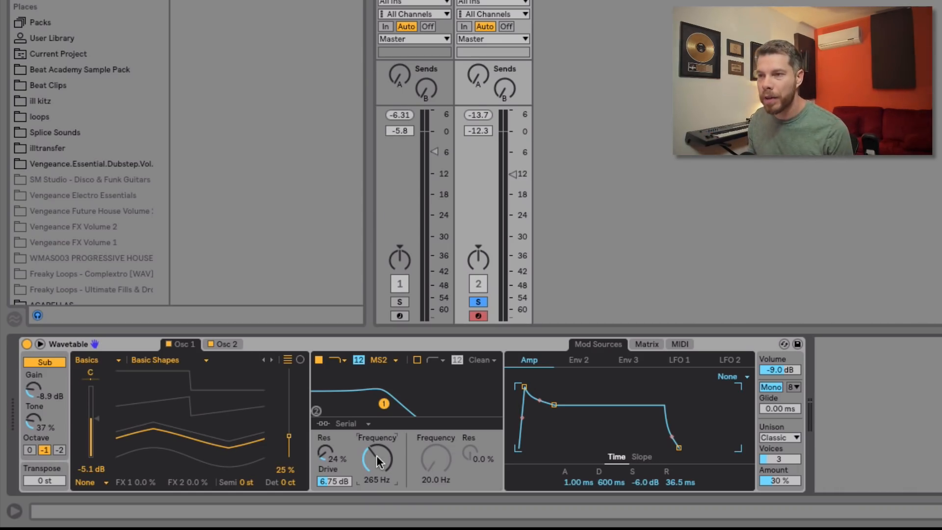
pyautogui.moveTo(377, 461)
pyautogui.mouseDown()
pyautogui.moveTo(378, 453)
pyautogui.moveTo(374, 463)
pyautogui.mouseUp()
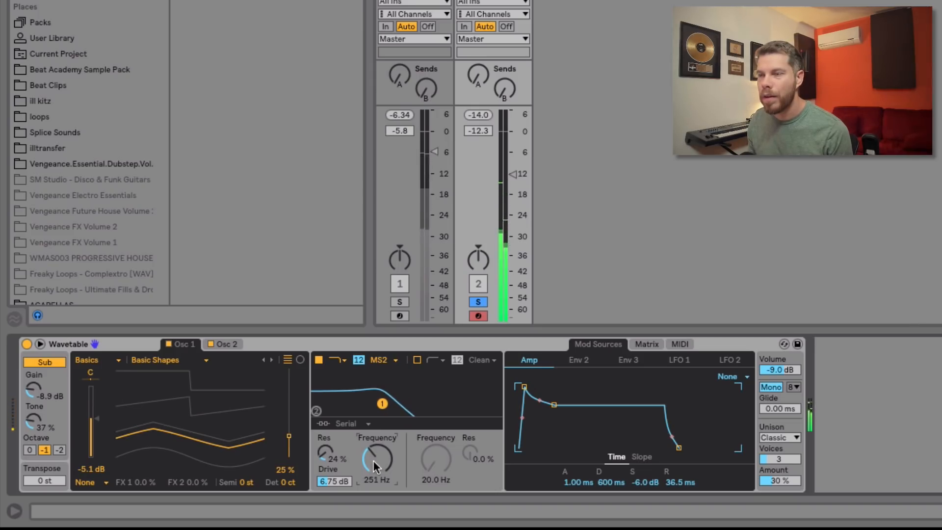
pyautogui.moveTo(514, 175); pyautogui.dragTo(514, 171)
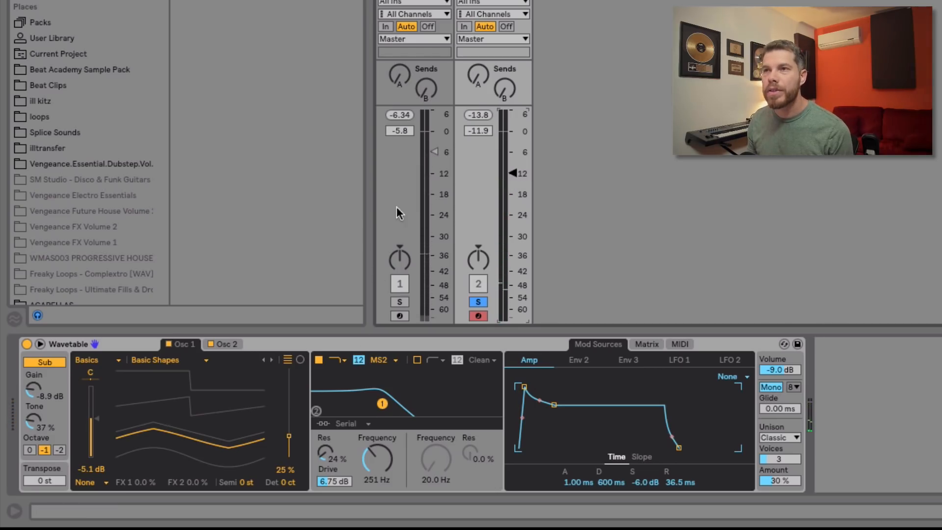
# - Add a Saturator after Wavetable with 5.14 dB drive and -2.57 dB output, and play the result
pyautogui.click(52, 1)
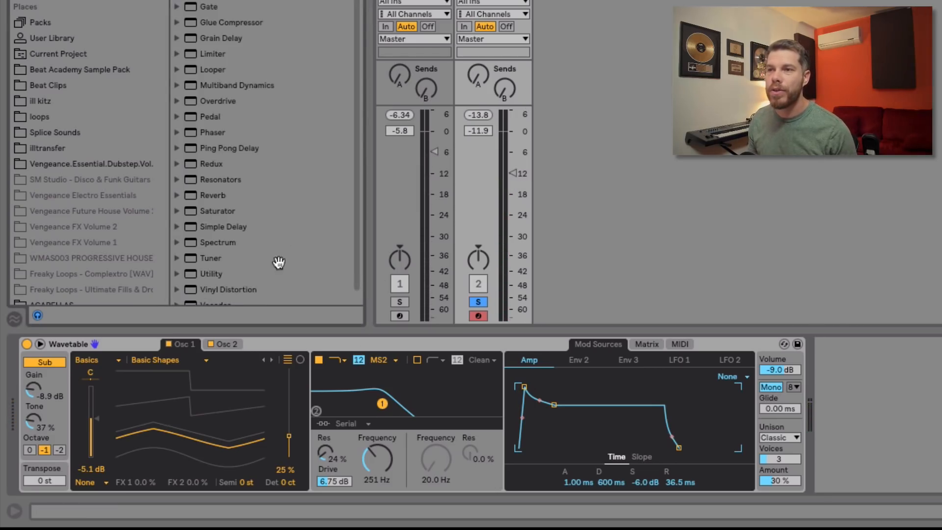
pyautogui.moveTo(271, 211); pyautogui.dragTo(857, 377)
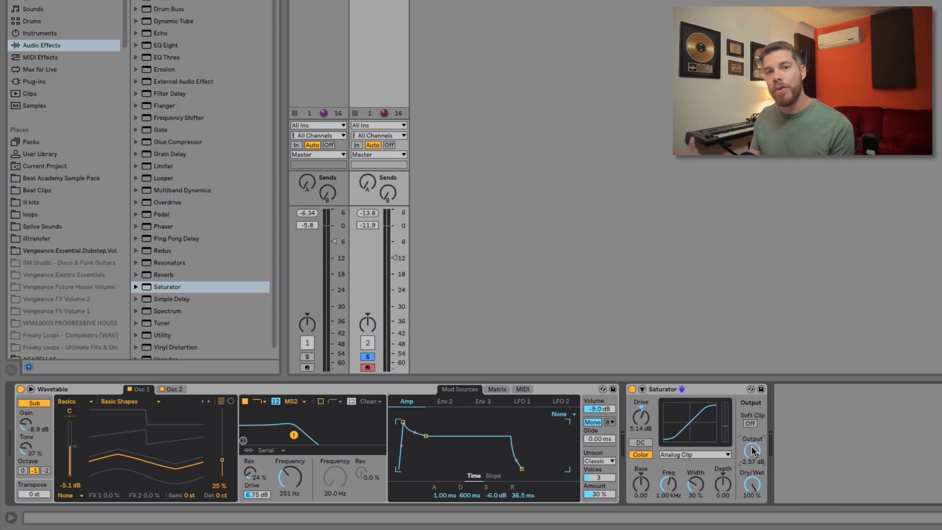
pyautogui.press('space')
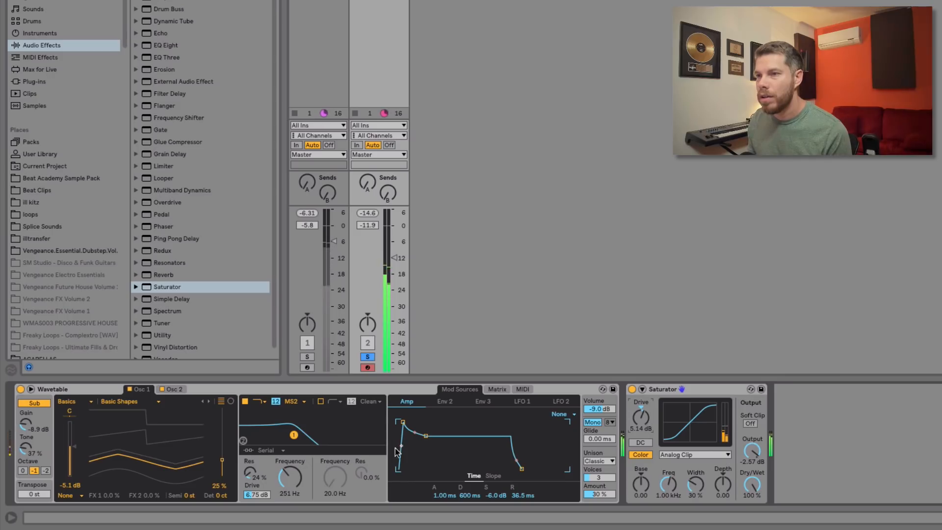
# - Refine the first filter to 213 Hz with 19% resonance and balance the unsoloed Wavetable track at -11.0 dB
pyautogui.moveTo(289, 477); pyautogui.dragTo(250, 477)
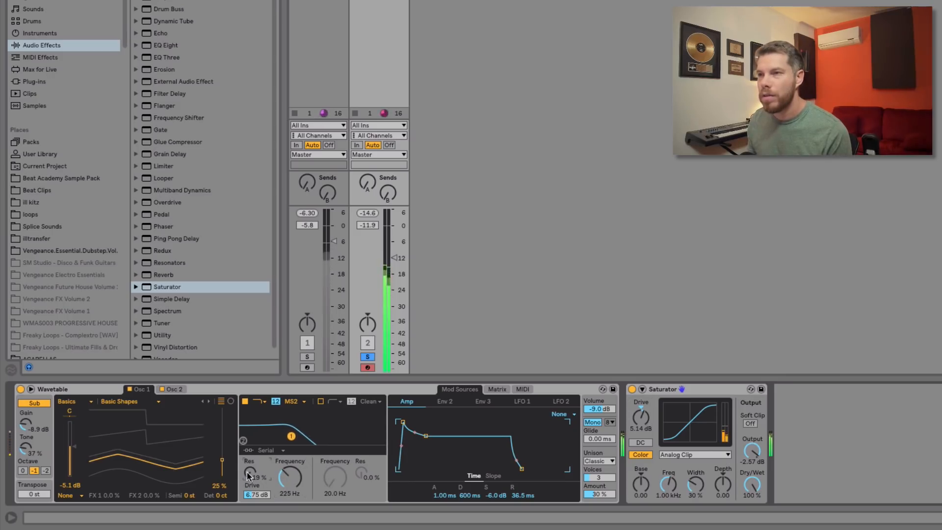
pyautogui.click(368, 357)
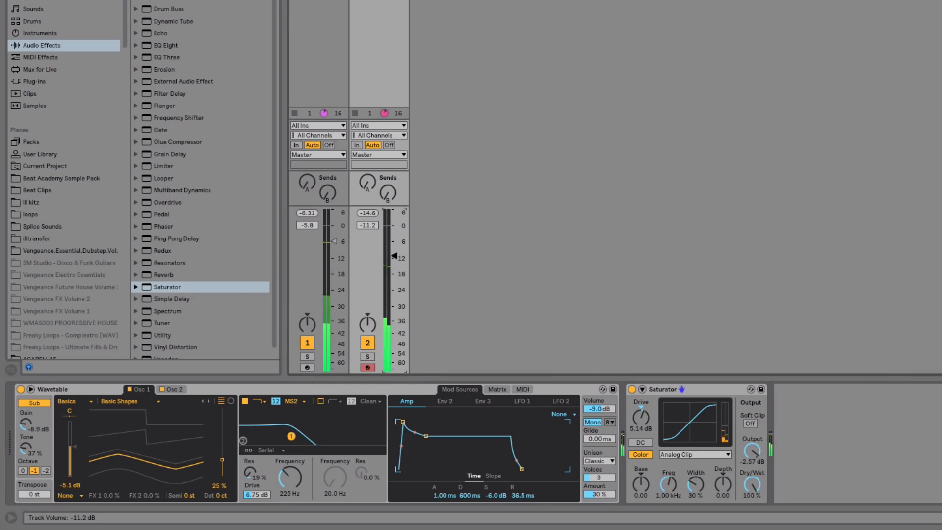
pyautogui.moveTo(394, 255); pyautogui.dragTo(394, 255)
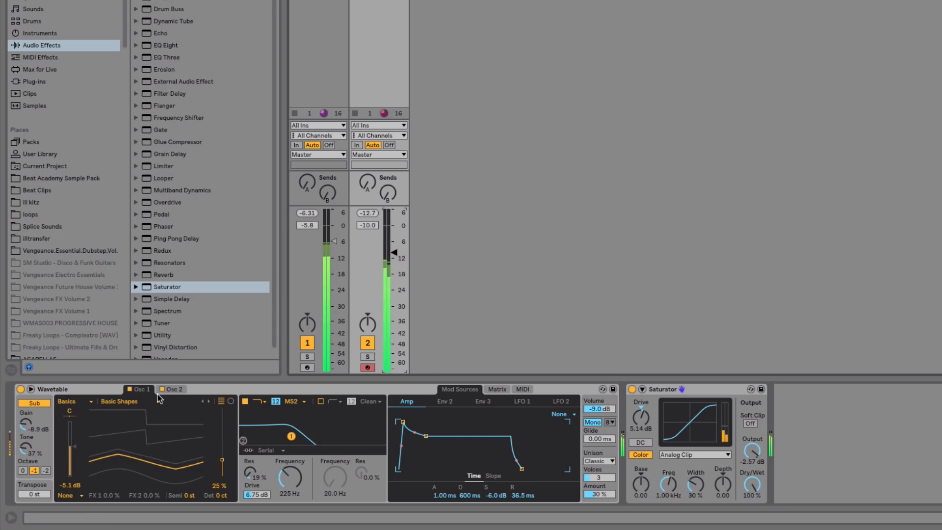
pyautogui.moveTo(290, 476); pyautogui.dragTo(289, 474)
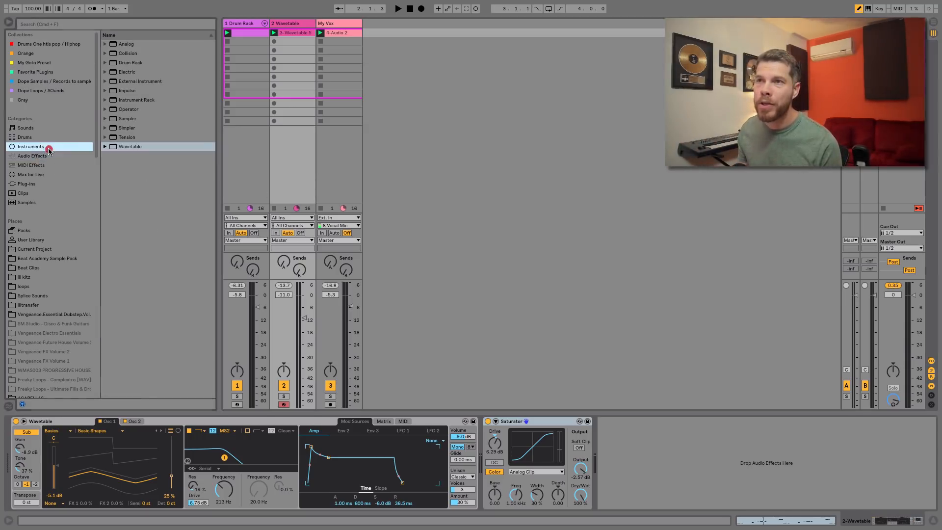
# - Add a Pitch MIDI effect before Wavetable and set its pitch to -5 st
pyautogui.click(46, 165)
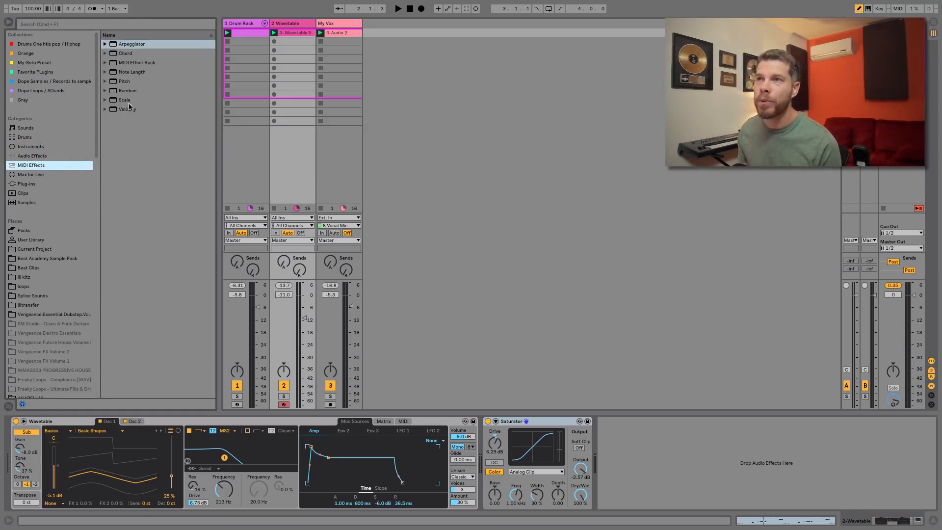
pyautogui.moveTo(120, 84); pyautogui.dragTo(298, 76)
pyautogui.click(33, 447)
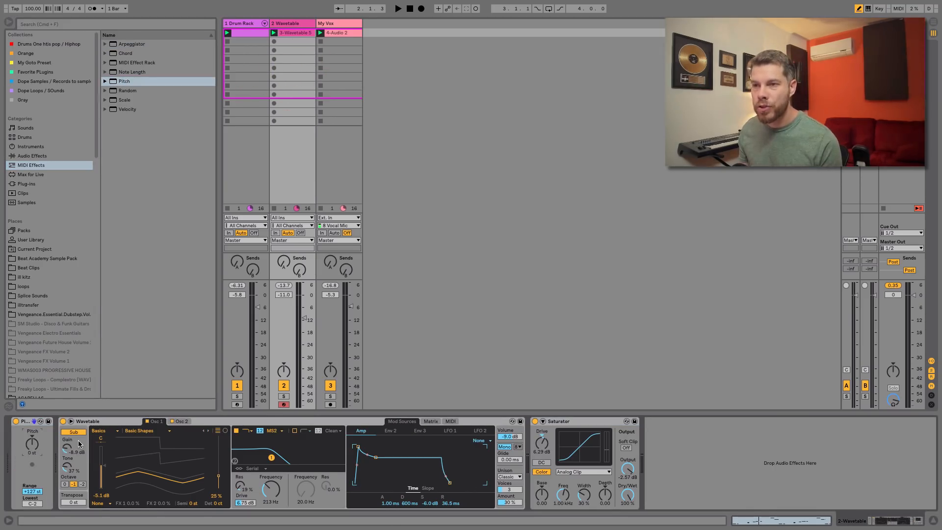
pyautogui.write('-5')
pyautogui.press('Return')
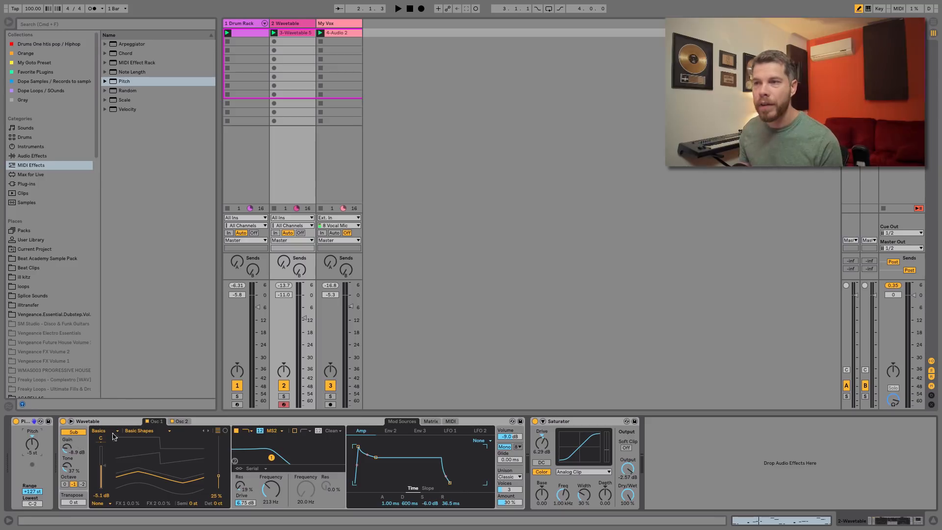
# - Activate the My Vox track, open its vocal clip and play it together with the drums and bass
pyautogui.click(330, 386)
pyautogui.press('space')
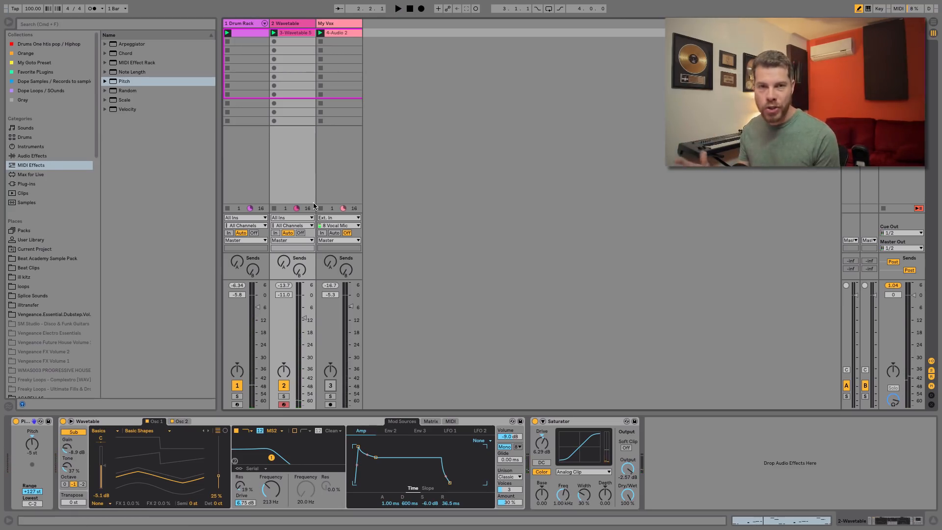
pyautogui.click(331, 386)
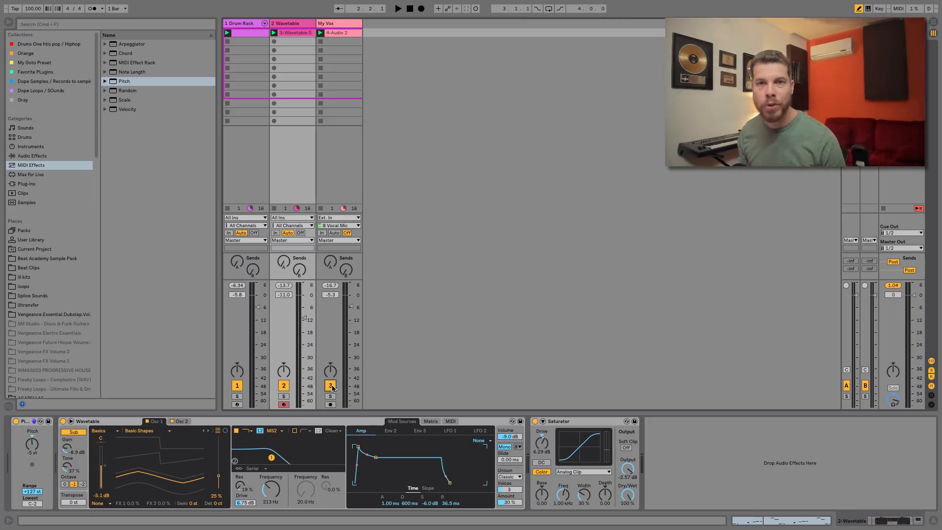
pyautogui.doubleClick(332, 34)
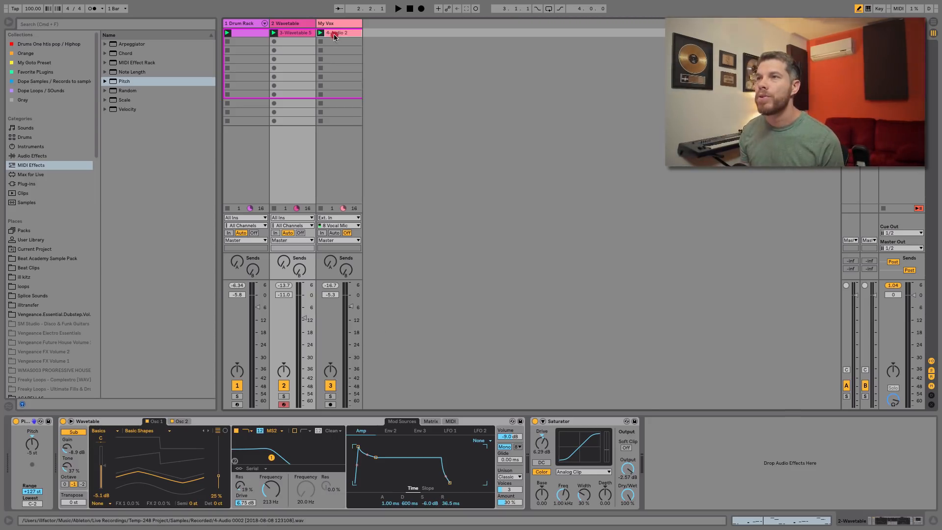
pyautogui.press('space')
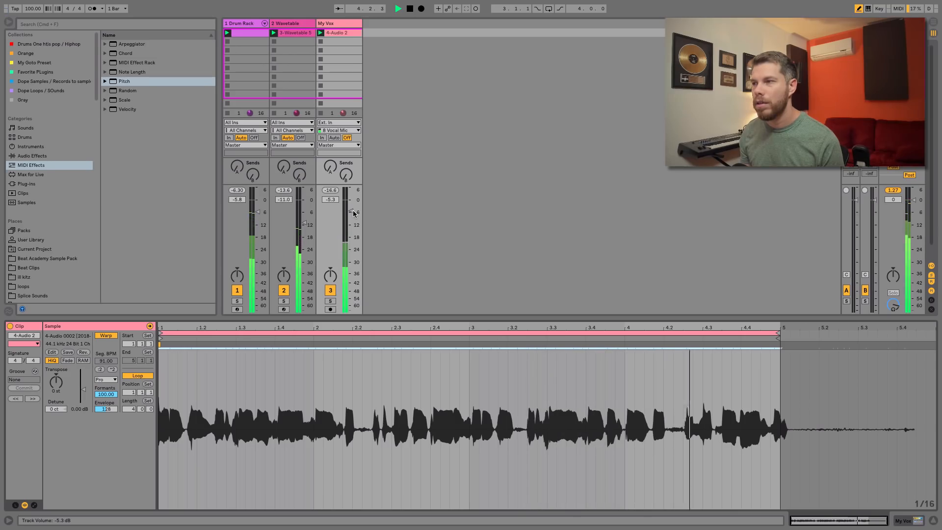
pyautogui.press('space')
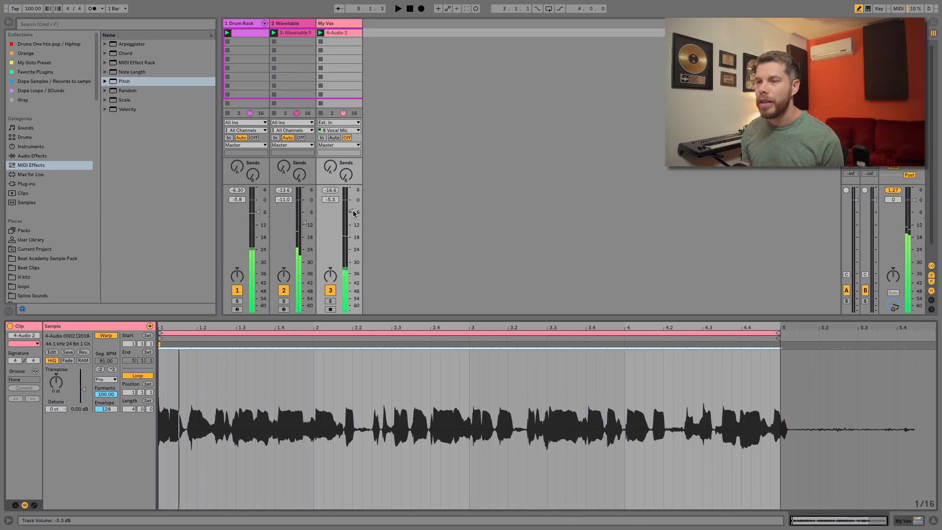
# - Compare the vocal with the ill Factor Vocal Chain rack bypassed and enabled during playback
pyautogui.hotkey('shift', 'Tab')
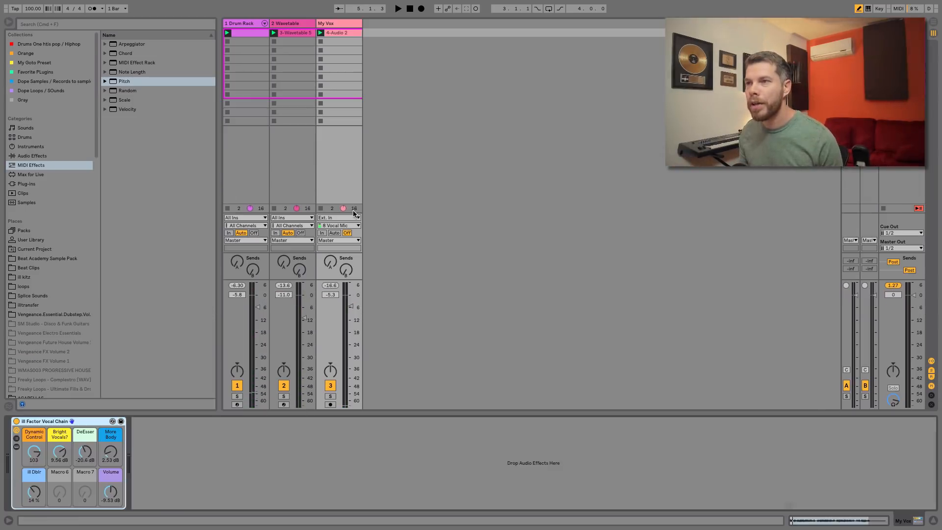
pyautogui.click(16, 422)
pyautogui.press('space')
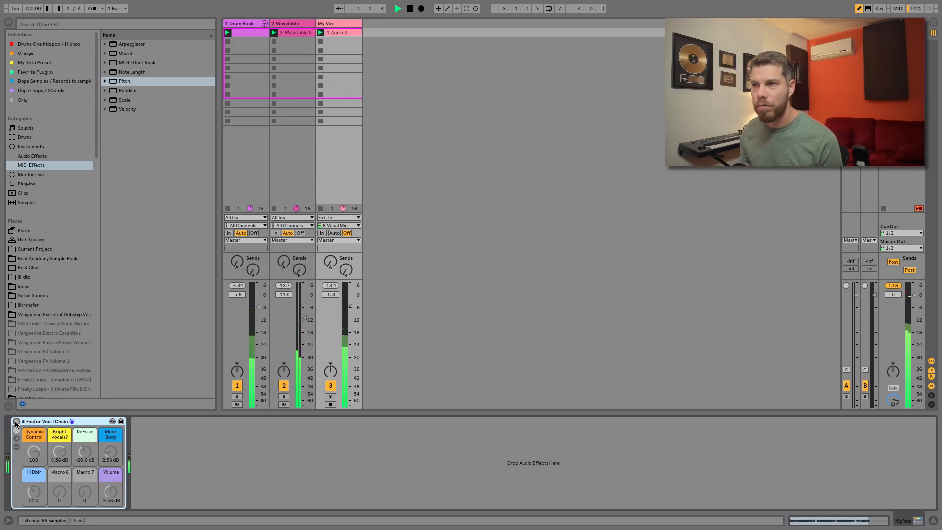
pyautogui.click(16, 422)
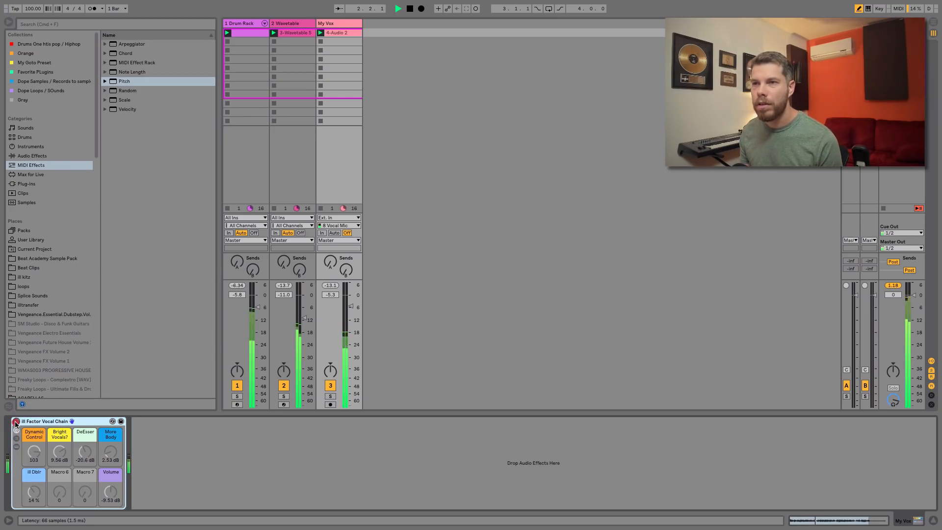
pyautogui.click(15, 422)
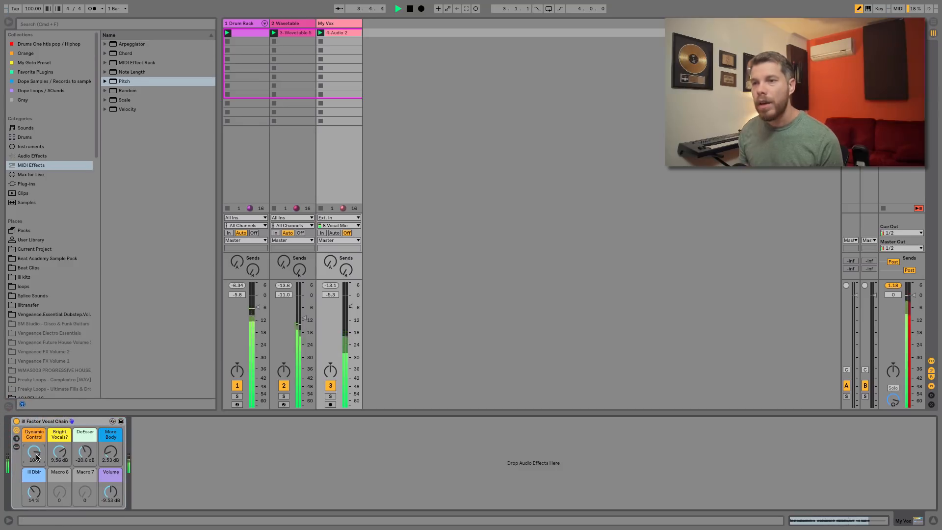
pyautogui.press('space')
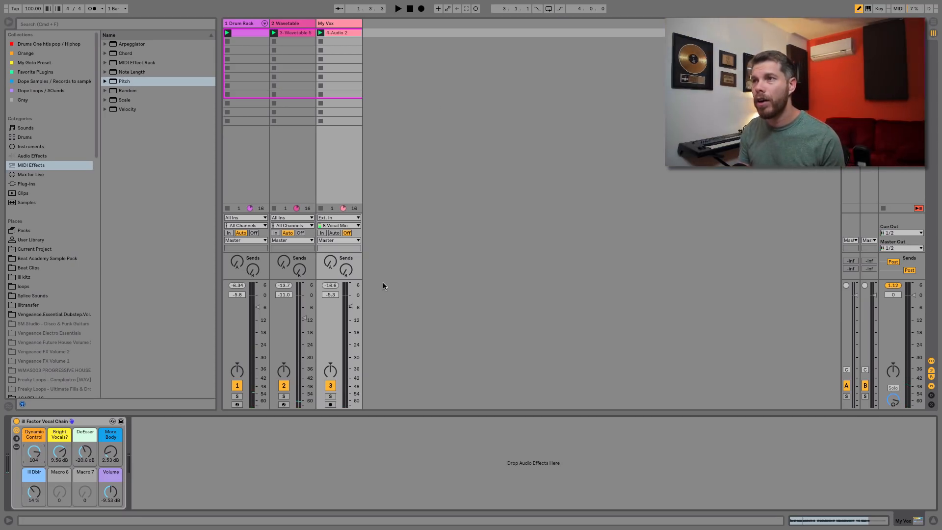
# - Insert a new audio track that takes its input from My Vox and arm it for recording
pyautogui.press('super+t')
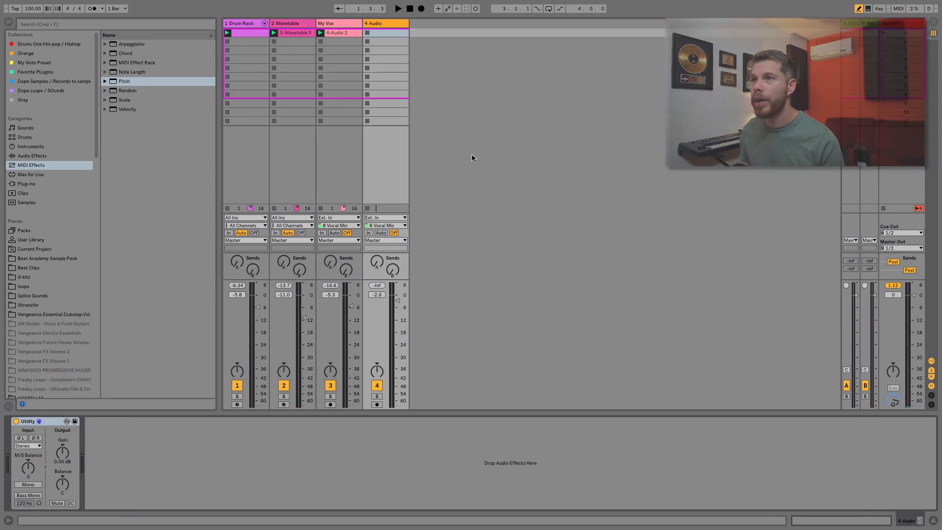
pyautogui.click(397, 25)
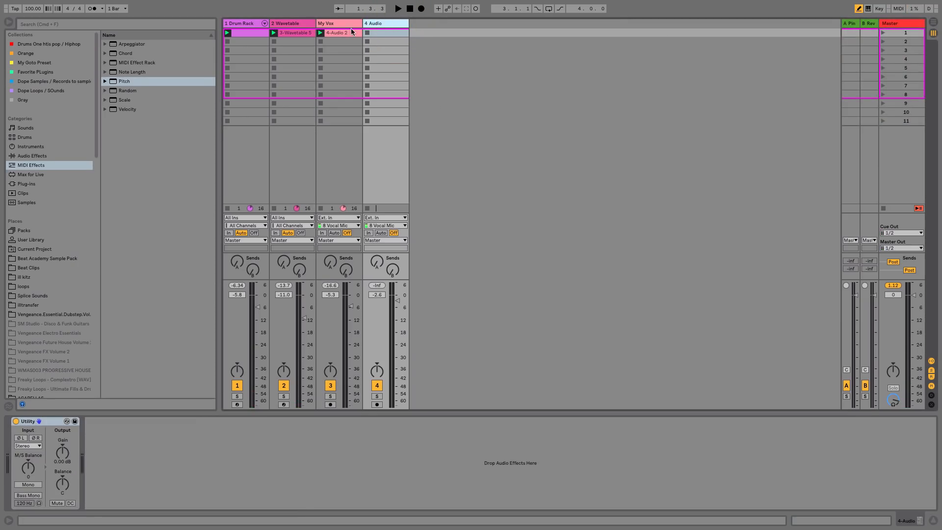
pyautogui.click(402, 218)
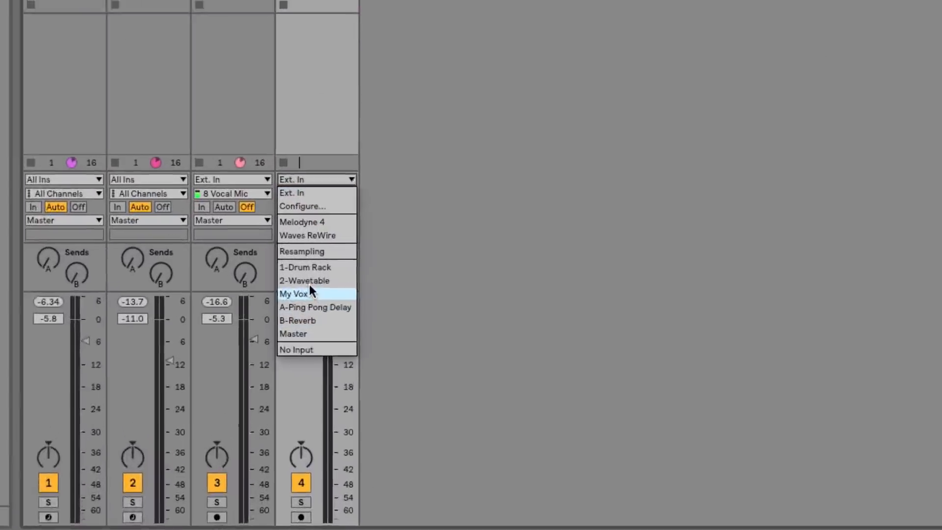
pyautogui.click(310, 293)
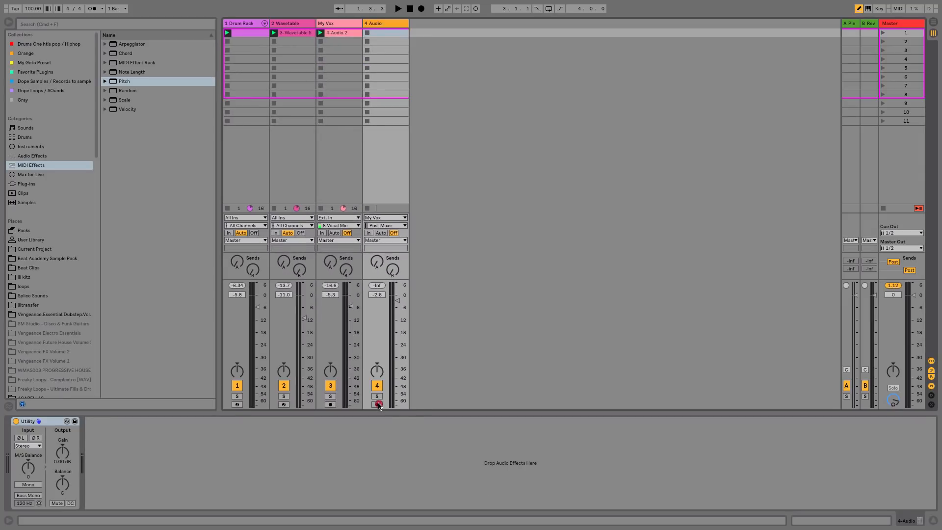
pyautogui.click(377, 404)
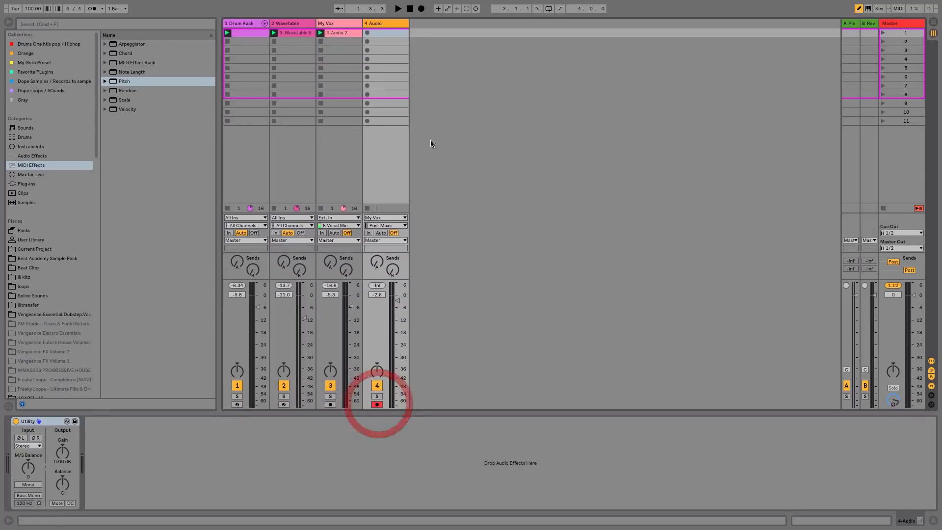
# - Record the vocal from My Vox into the new audio track's first clip slot, ending the take after four bars
pyautogui.click(368, 32)
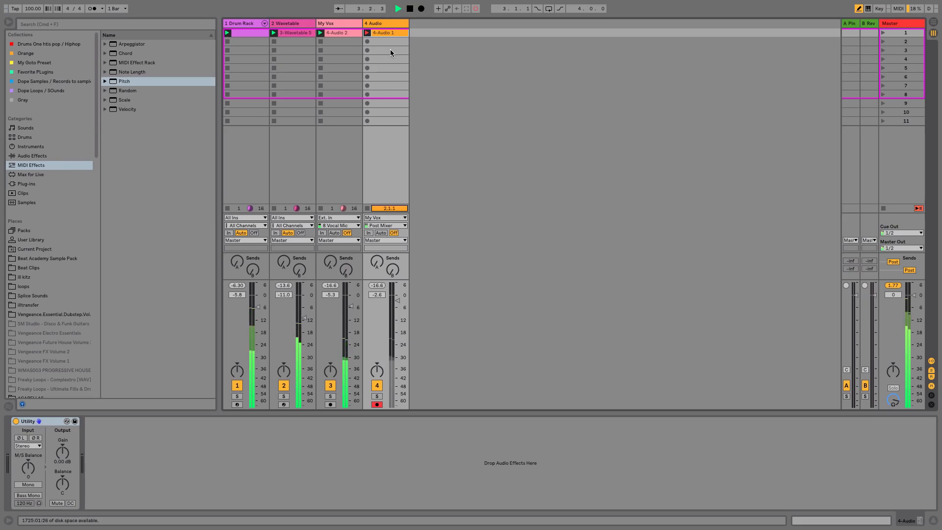
pyautogui.click(367, 33)
pyautogui.press('space')
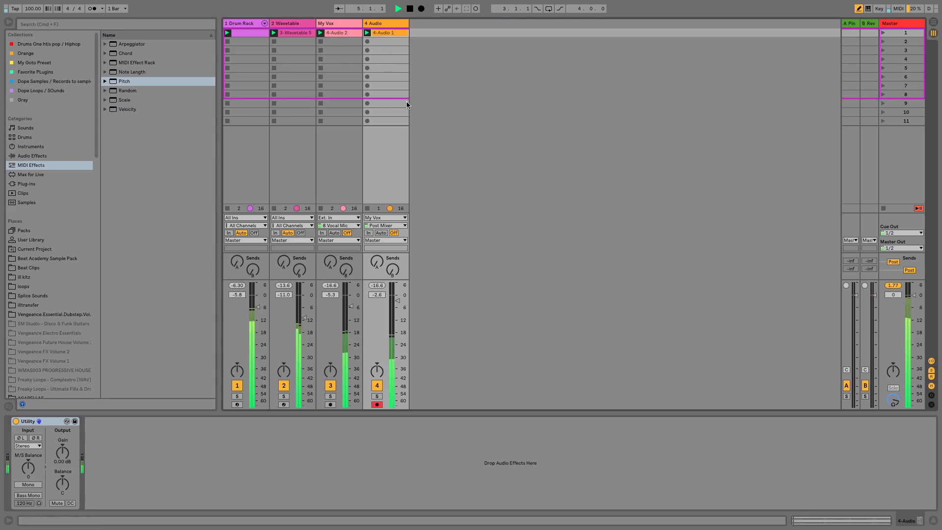
# - Mute the My Vox track and play back the newly recorded vocal clip with the beat
pyautogui.click(330, 386)
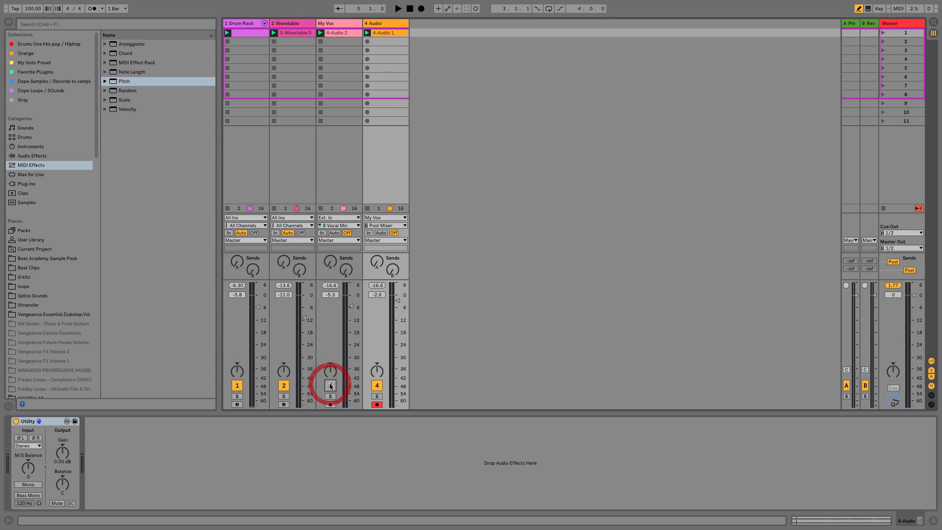
pyautogui.click(399, 31)
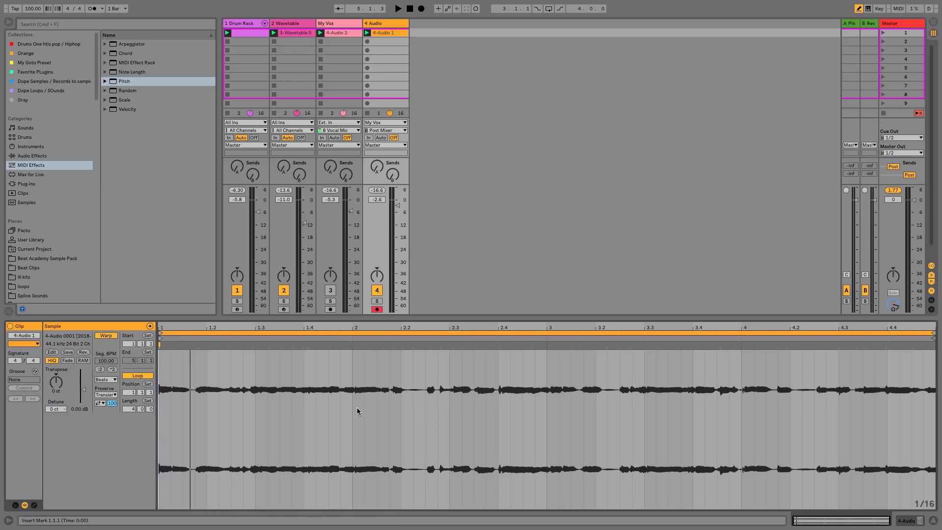
pyautogui.press('space')
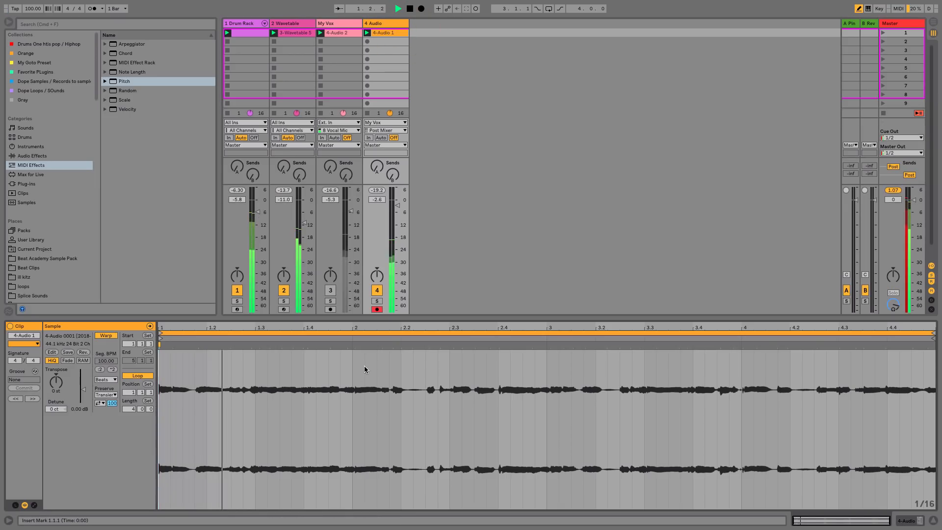
pyautogui.press('space')
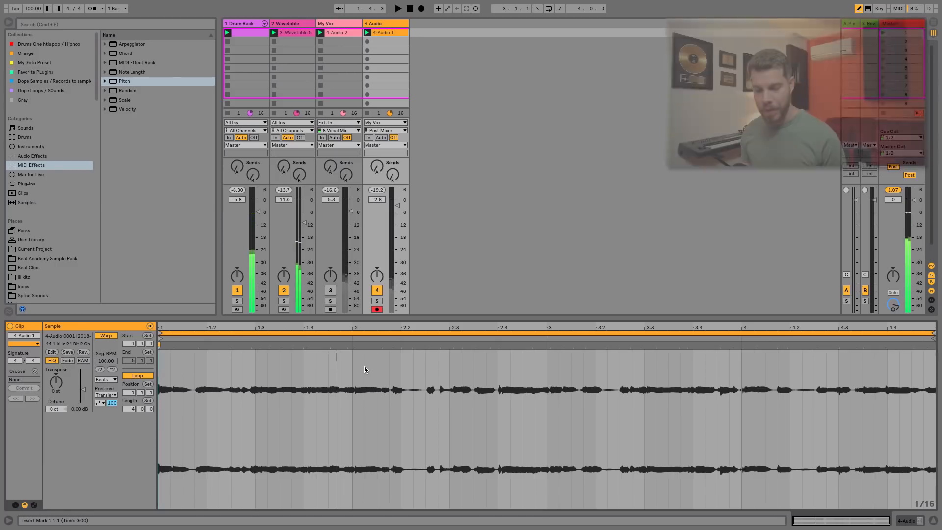
# - Create a Simpler track, load the recorded vocal clip into it and mute the source audio track
pyautogui.hotkey('shift', 'Tab')
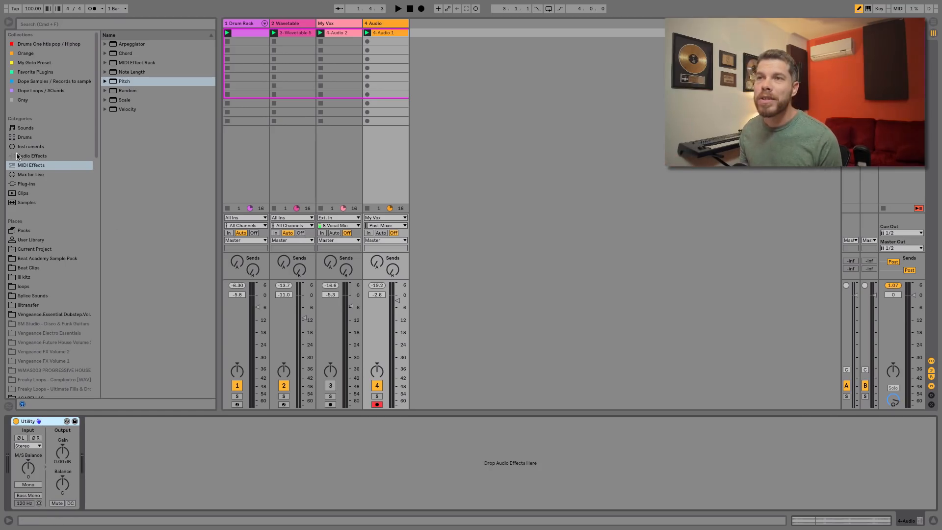
pyautogui.click(45, 147)
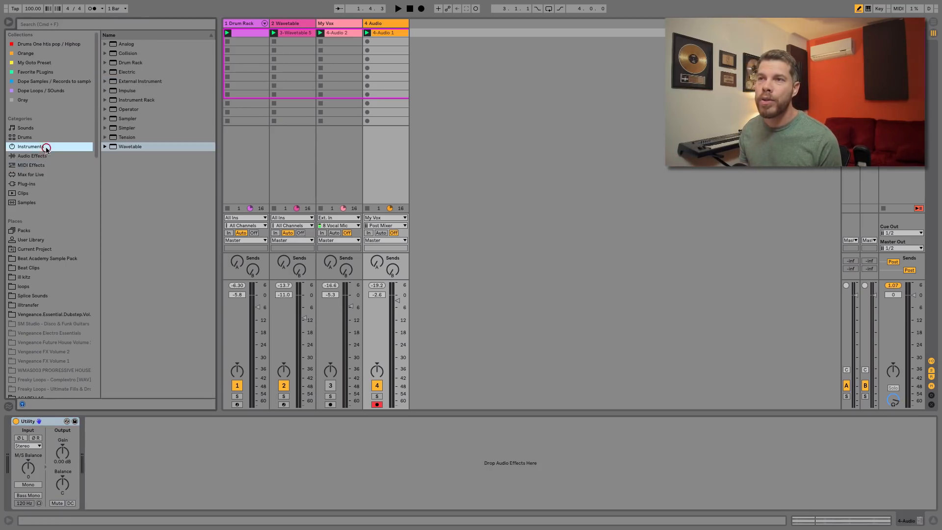
pyautogui.click(121, 128)
pyautogui.moveTo(122, 128); pyautogui.dragTo(565, 143)
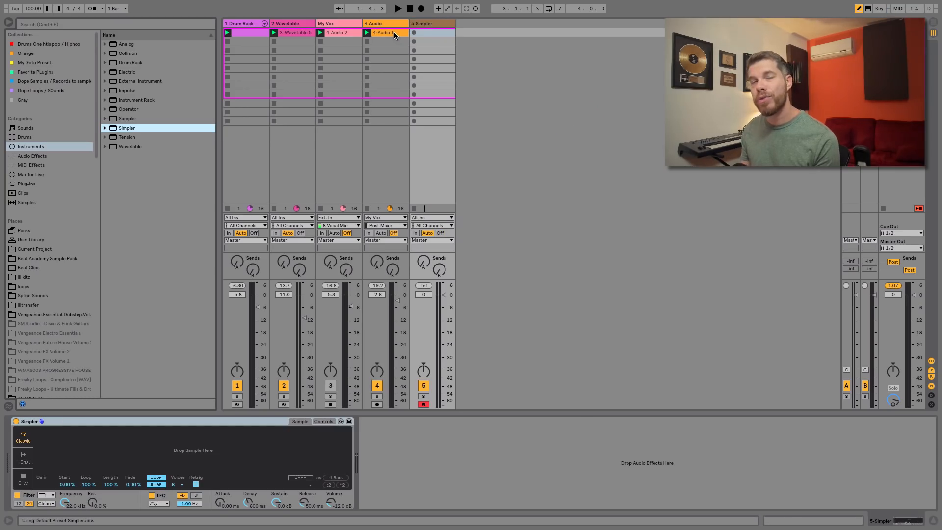
pyautogui.moveTo(394, 33); pyautogui.dragTo(267, 452)
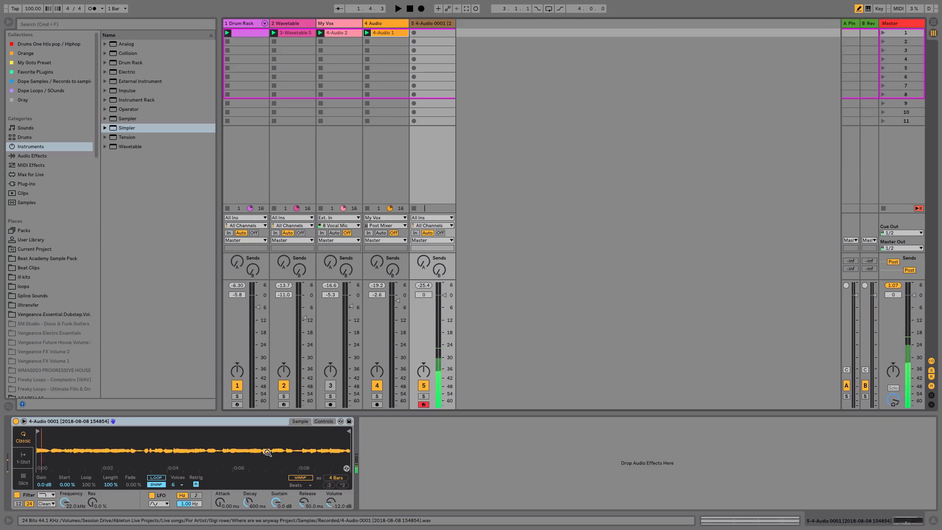
pyautogui.click(376, 385)
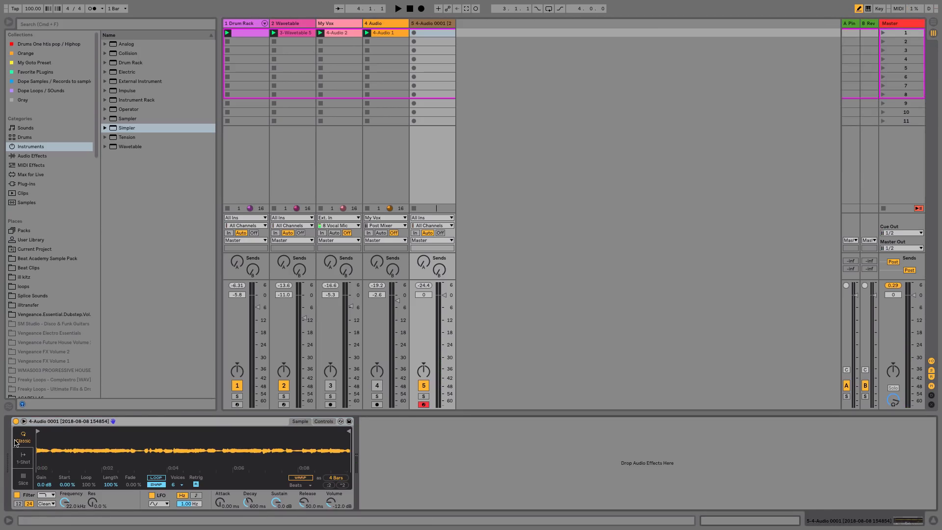
# - Switch Simpler to Slice mode, compare Trigger and Gate playback of the vocal slices, and keep Gate
pyautogui.click(24, 482)
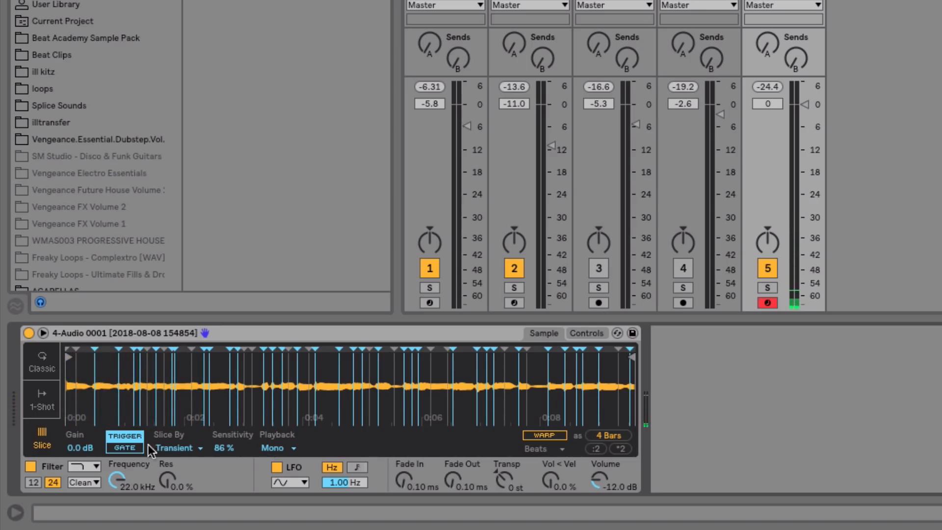
pyautogui.click(130, 446)
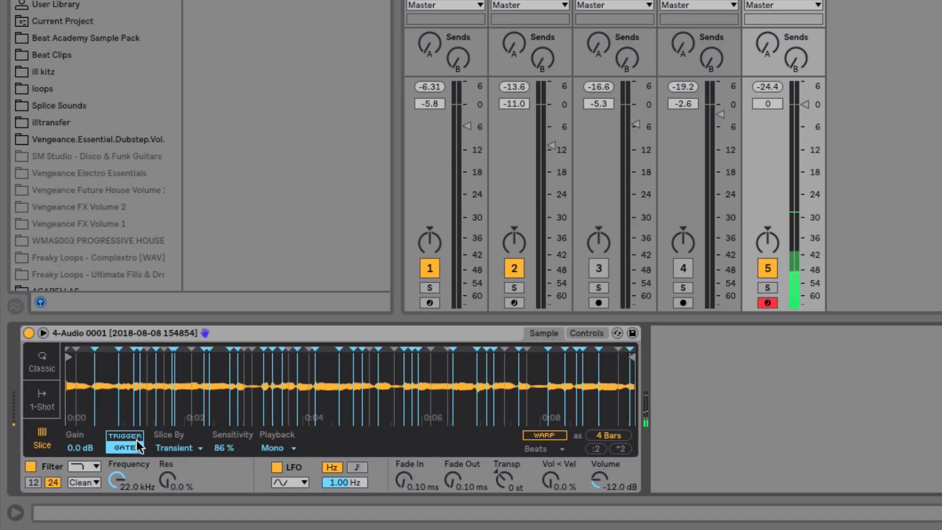
pyautogui.click(133, 437)
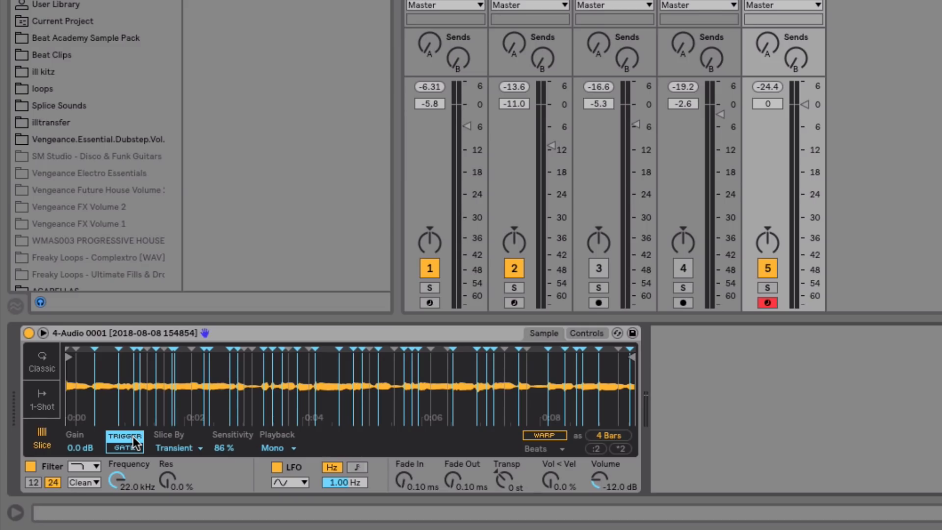
pyautogui.click(134, 447)
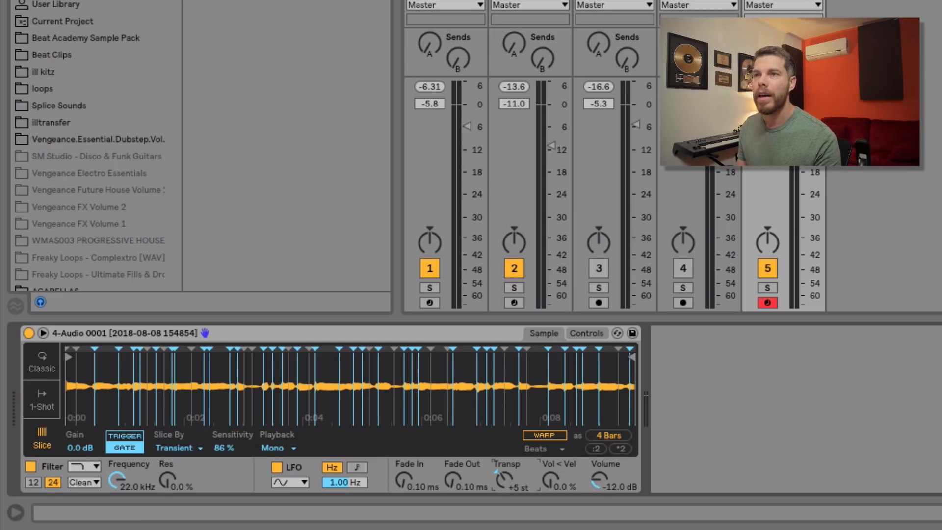
# - Add a Chorus after Simpler and set its Dry/Wet to 48%
pyautogui.click(56, 0)
pyautogui.click(238, 0)
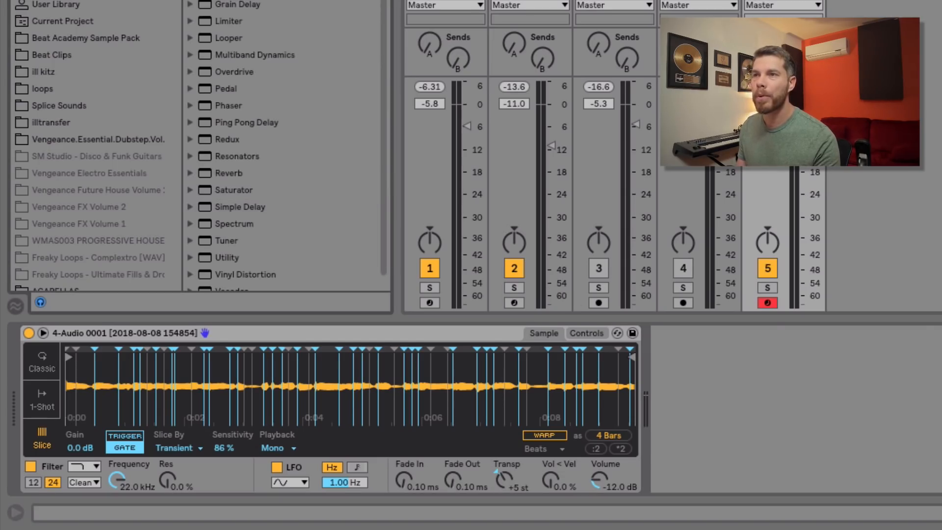
pyautogui.moveTo(833, 357); pyautogui.dragTo(891, 477)
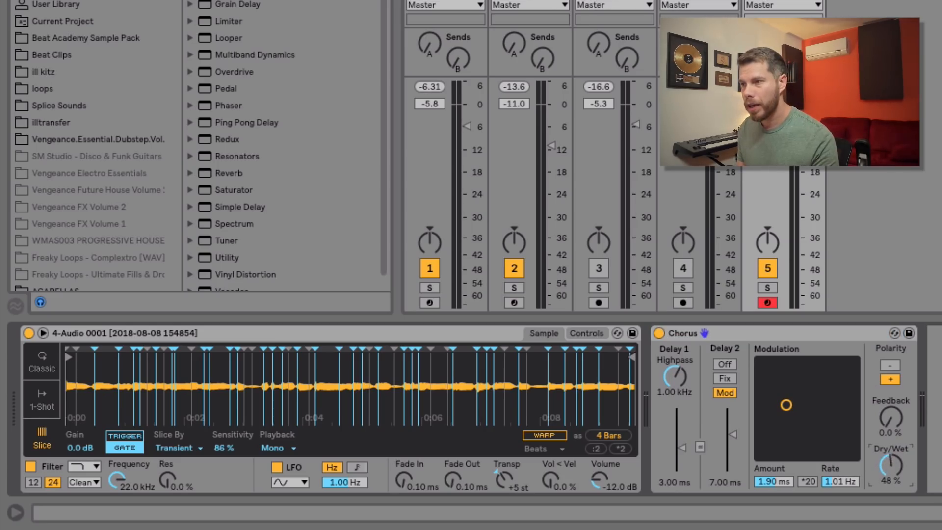